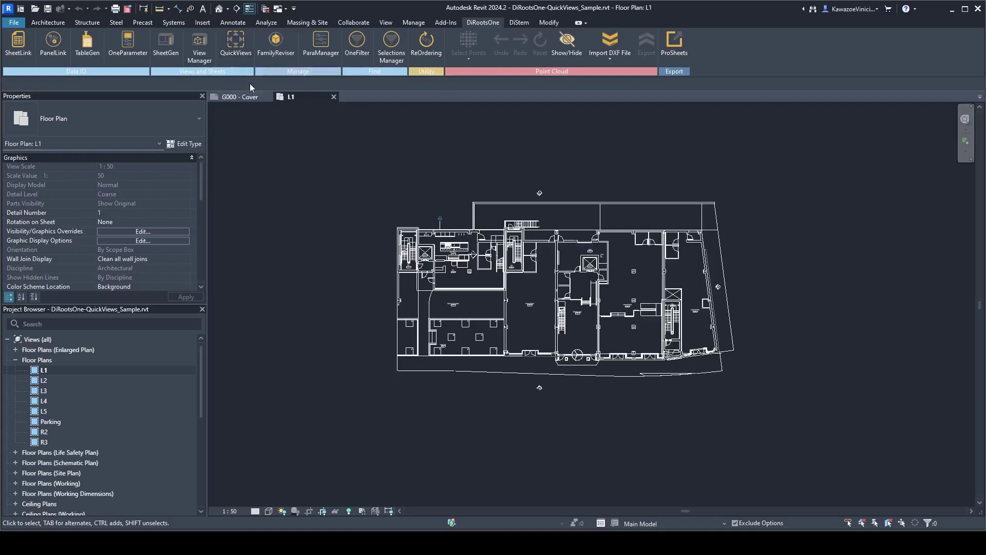
{"action": "scroll", "coordinate": [536, 297], "scroll_direction": "up", "scroll_amount": 4}
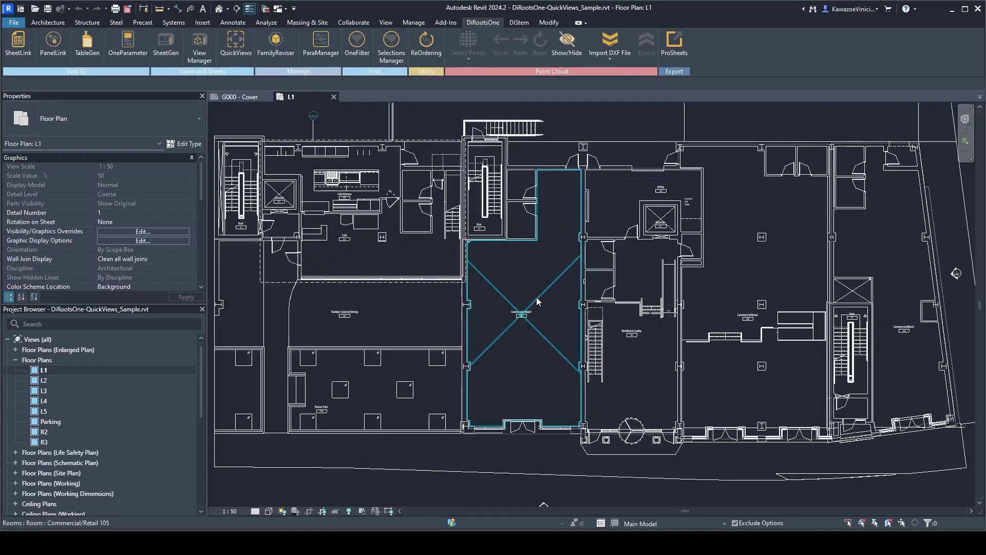
{"action": "left_click", "coordinate": [540, 300]}
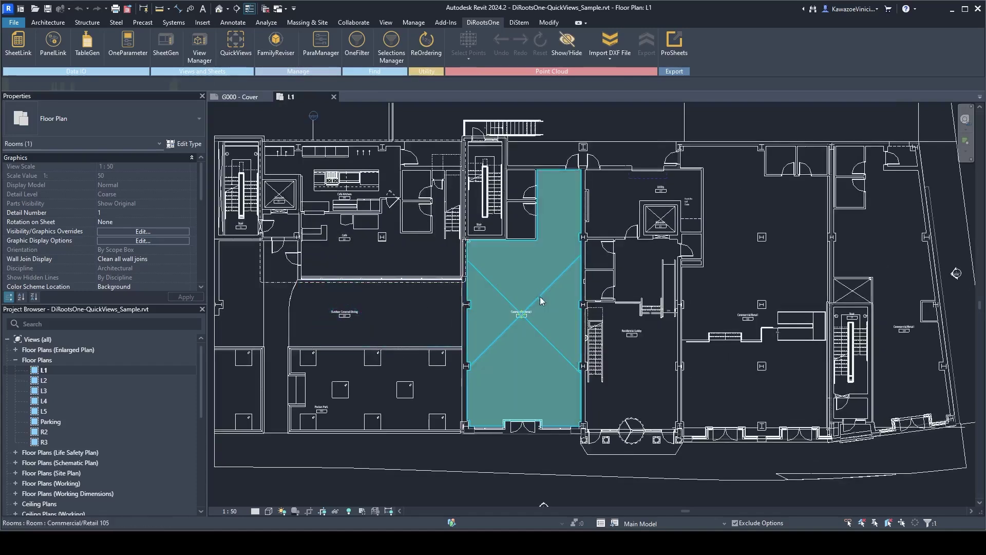
{"action": "left_click", "coordinate": [586, 339]}
{"action": "key", "text": "Escape"}
{"action": "scroll", "coordinate": [582, 341], "scroll_direction": "down", "scroll_amount": 3}
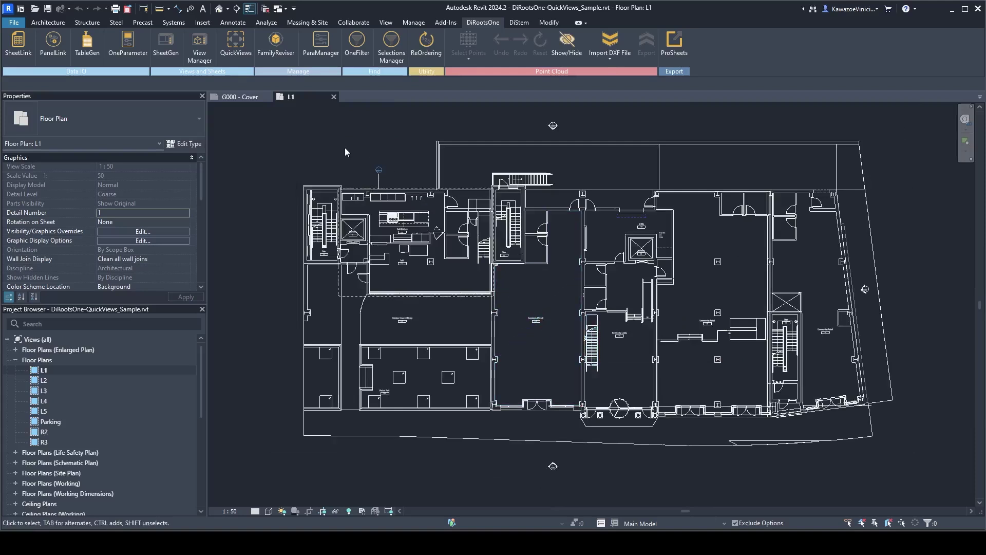
- Open QuickViews and look through the list of rooms in the whole model
{"action": "left_click", "coordinate": [237, 57]}
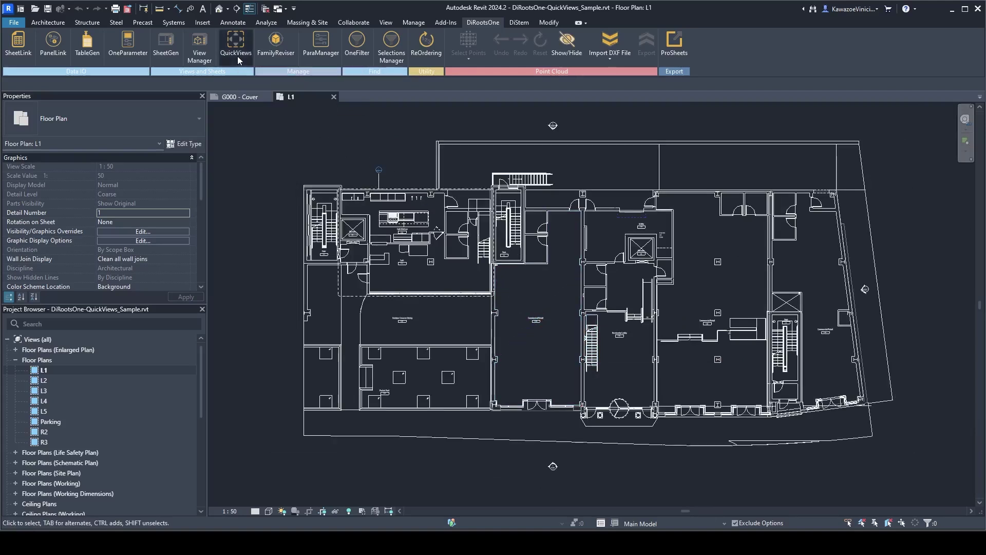
{"action": "left_click_drag", "start_coordinate": [471, 137], "coordinate": [584, 150]}
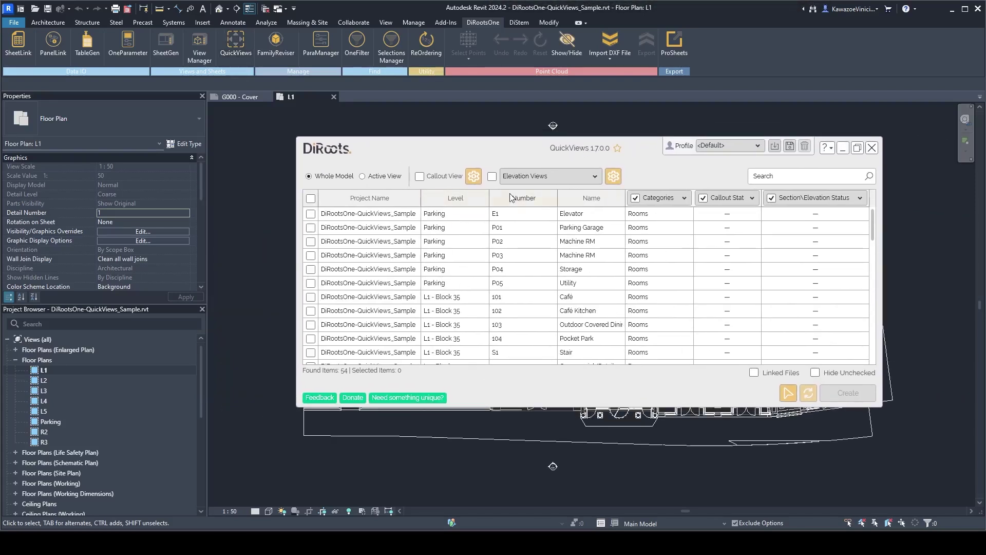
{"action": "scroll", "coordinate": [626, 303], "scroll_direction": "down", "scroll_amount": 3}
{"action": "scroll", "coordinate": [644, 301], "scroll_direction": "up", "scroll_amount": 3}
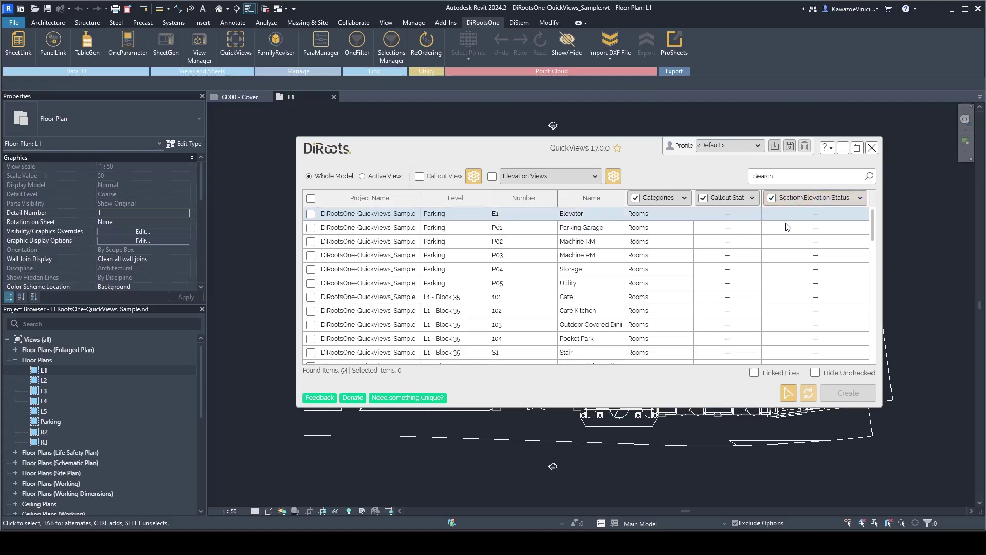
- Limit the QuickViews room list to the rooms in the active view
{"action": "left_click", "coordinate": [374, 180]}
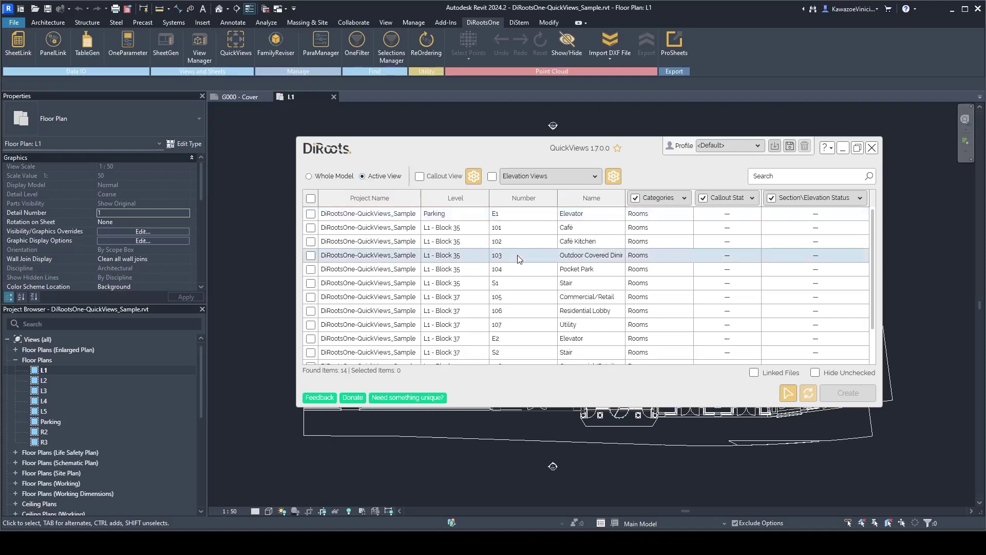
{"action": "left_click", "coordinate": [335, 180]}
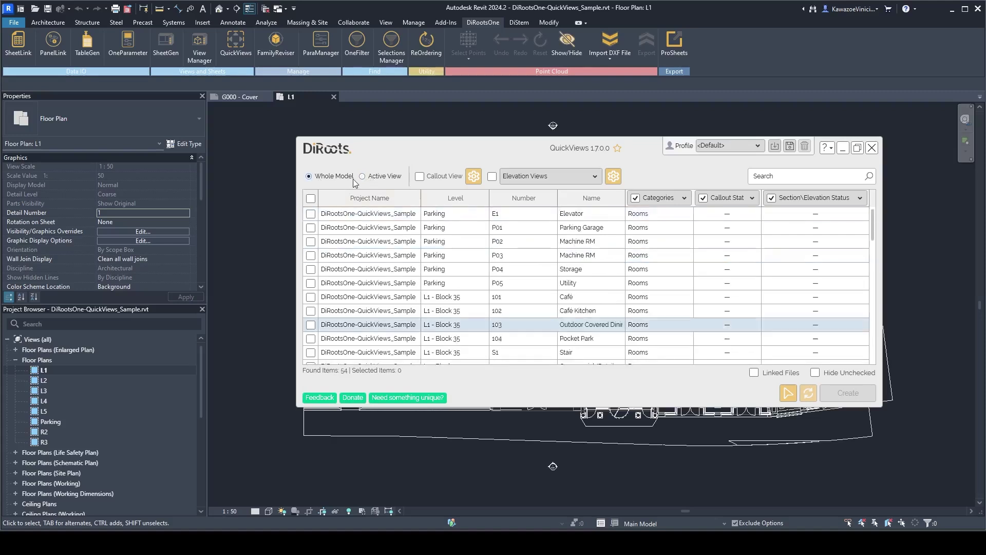
{"action": "left_click", "coordinate": [363, 178]}
{"action": "left_click_drag", "start_coordinate": [485, 143], "coordinate": [465, 141]}
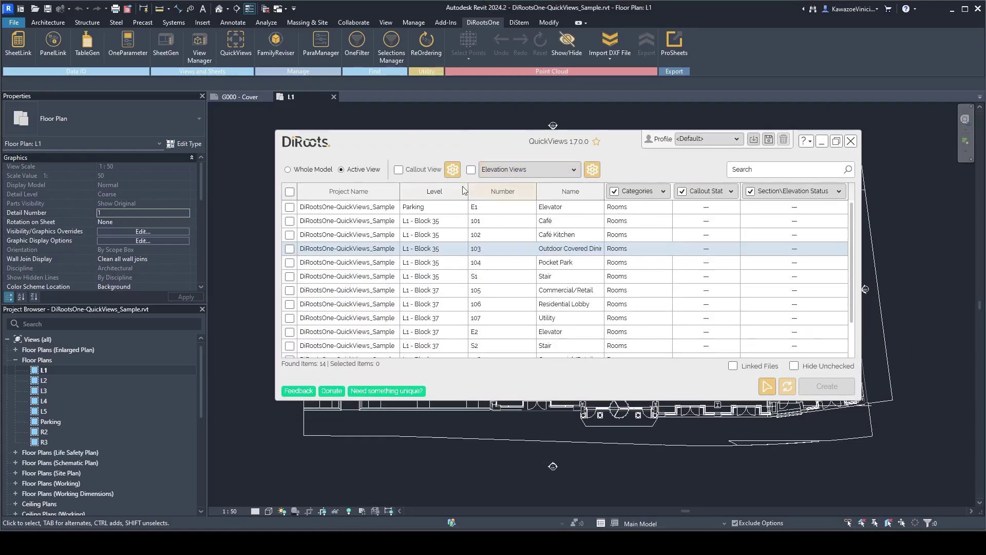
- Enable both callout views and elevation views for creation, keeping Elevation Views as the second view type
{"action": "left_click", "coordinate": [399, 171]}
{"action": "left_click", "coordinate": [469, 170]}
{"action": "left_click", "coordinate": [512, 168]}
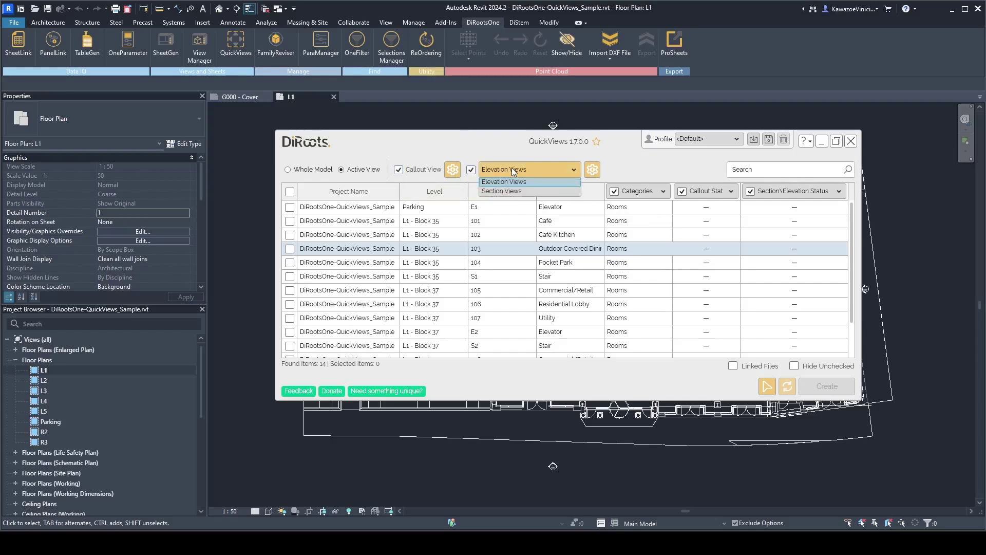
{"action": "left_click", "coordinate": [485, 171]}
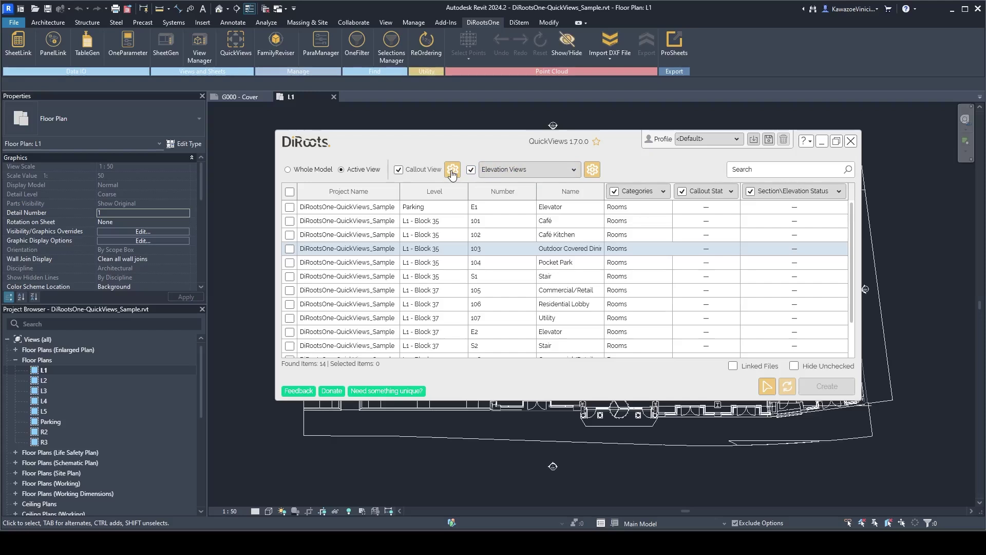
- Open the callout settings, keep Floor Plan as the callout type and choose New Construction as the phase
{"action": "left_click", "coordinate": [452, 172]}
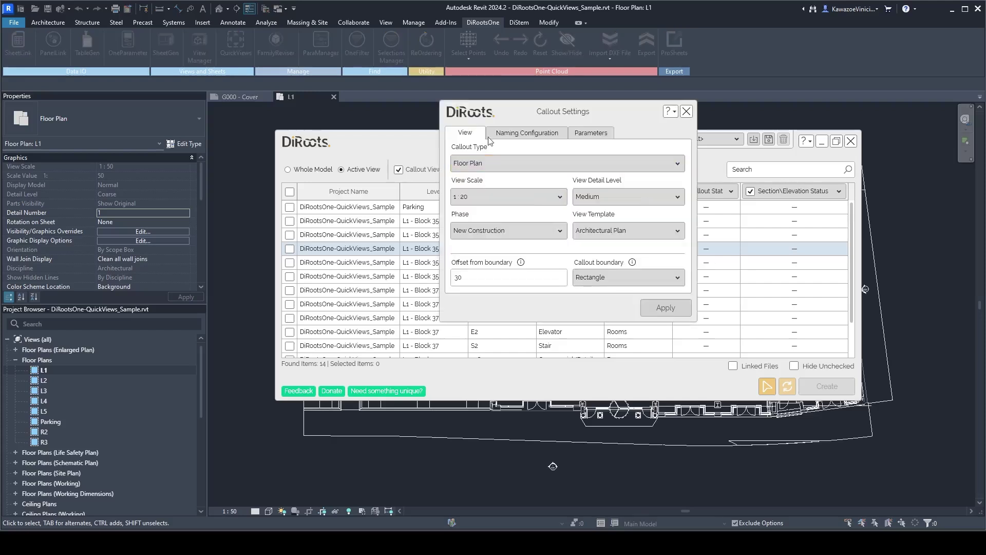
{"action": "left_click_drag", "start_coordinate": [526, 109], "coordinate": [542, 181]}
{"action": "left_click", "coordinate": [497, 236]}
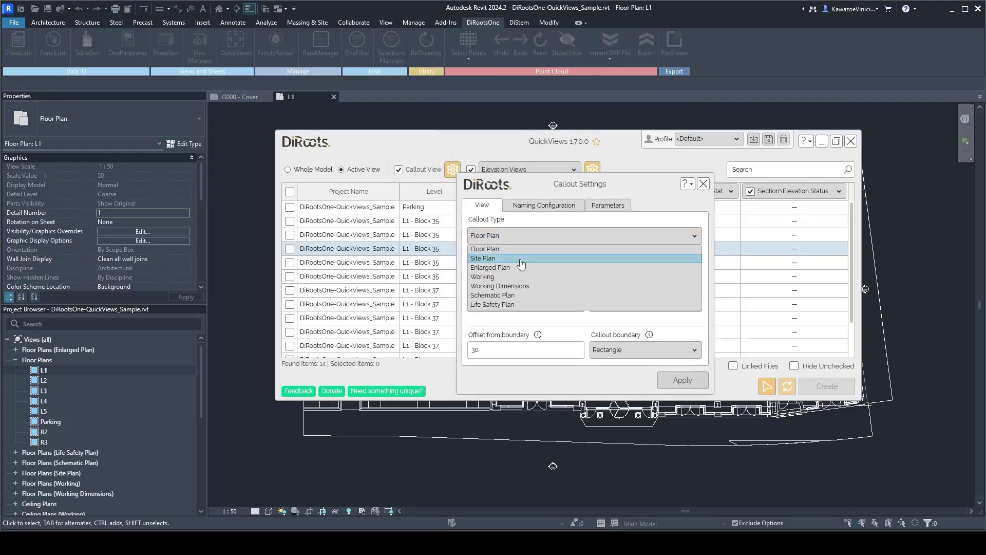
{"action": "left_click", "coordinate": [538, 244]}
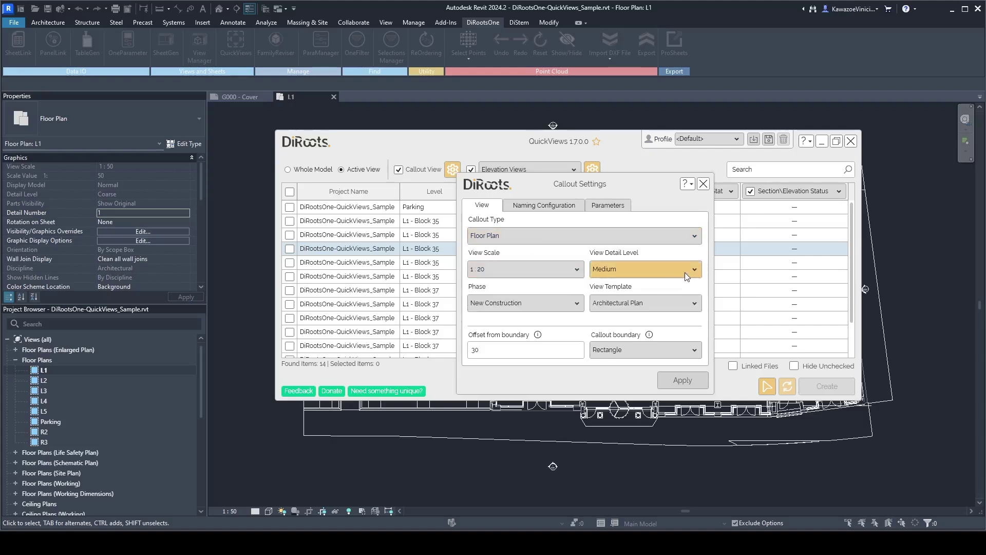
{"action": "left_click", "coordinate": [538, 304]}
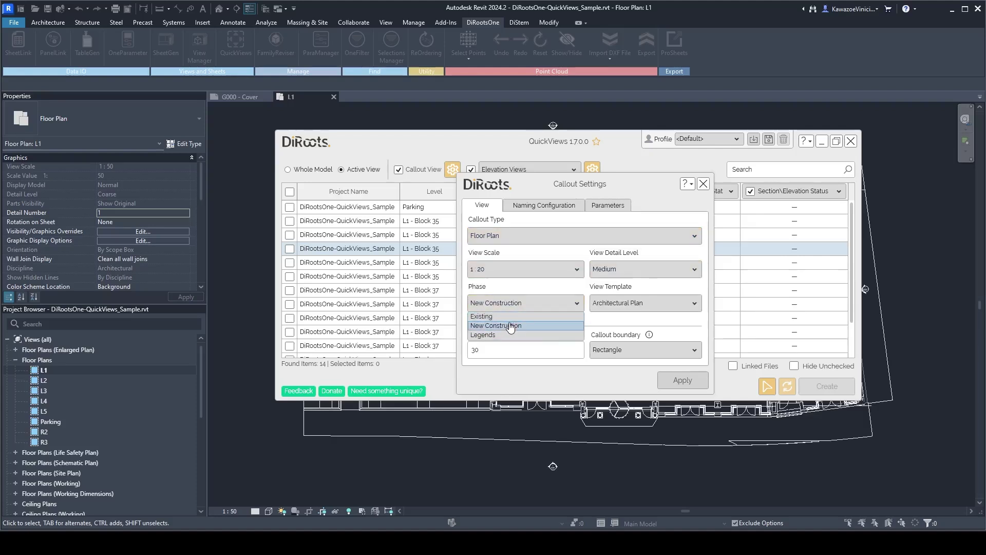
{"action": "left_click", "coordinate": [512, 326]}
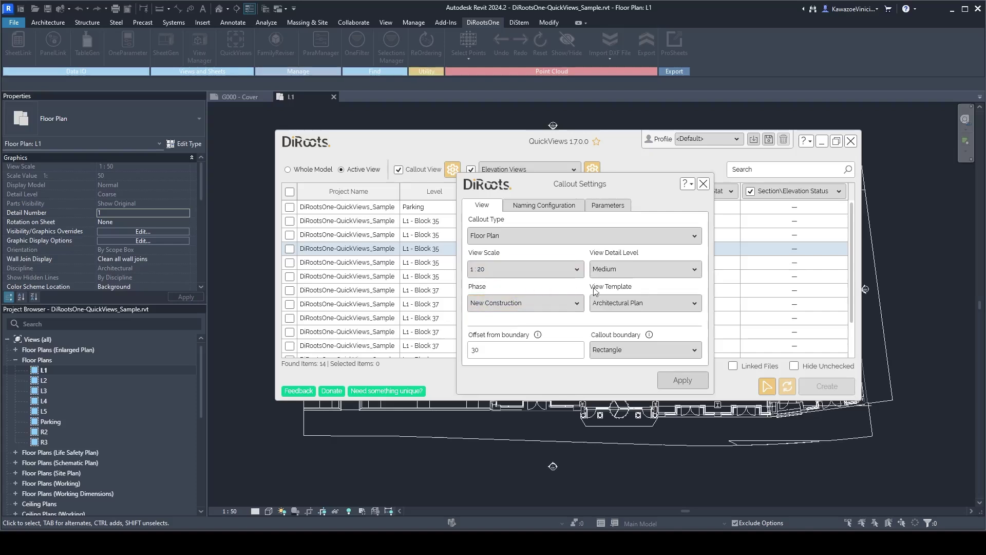
- Review the view templates available for the callouts, keeping Architectural Plan
{"action": "left_click", "coordinate": [642, 302]}
{"action": "left_click", "coordinate": [648, 305]}
{"action": "left_click", "coordinate": [643, 301]}
{"action": "left_click", "coordinate": [642, 300]}
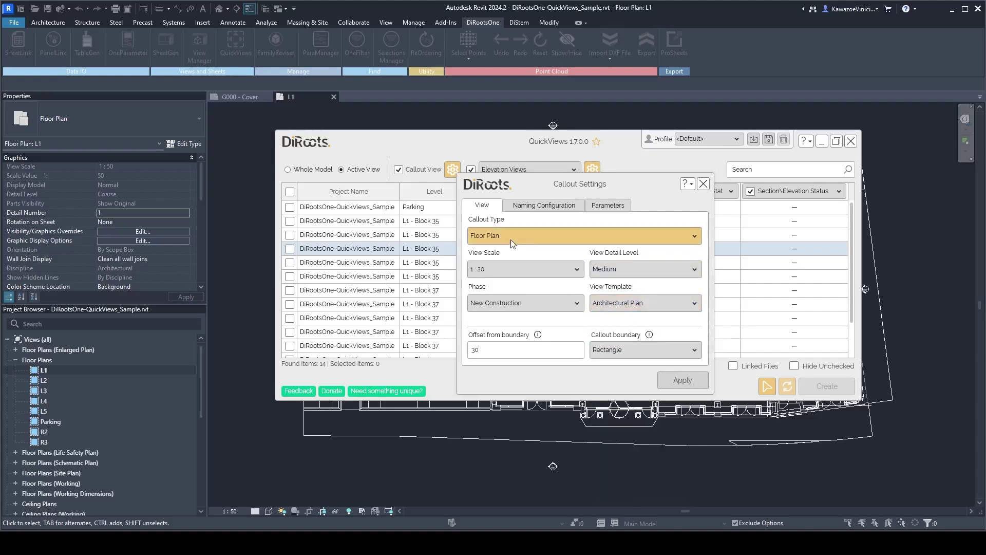
{"action": "left_click", "coordinate": [634, 306]}
{"action": "left_click", "coordinate": [642, 306]}
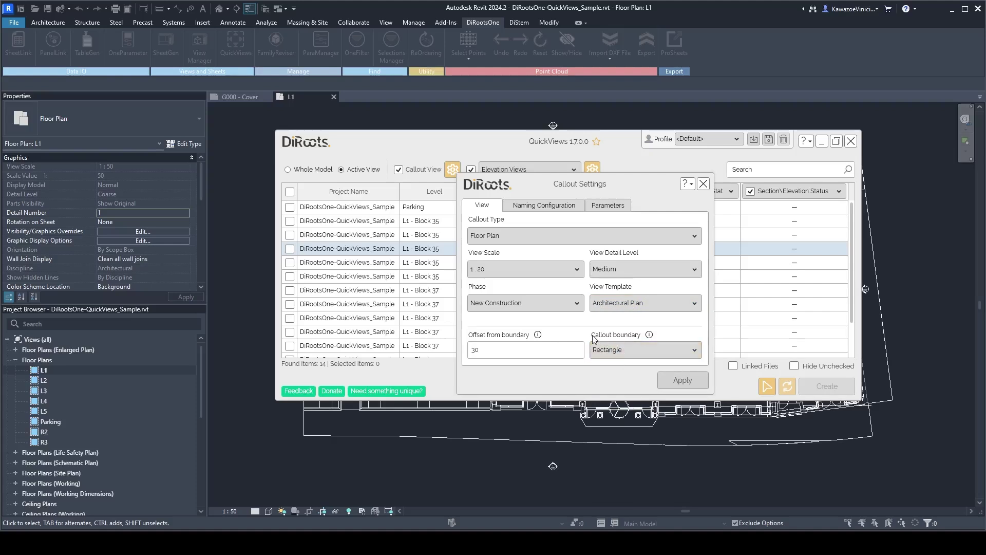
- Keep the callout boundary as Rectangle and set the offset from boundary to 30
{"action": "left_click", "coordinate": [624, 350]}
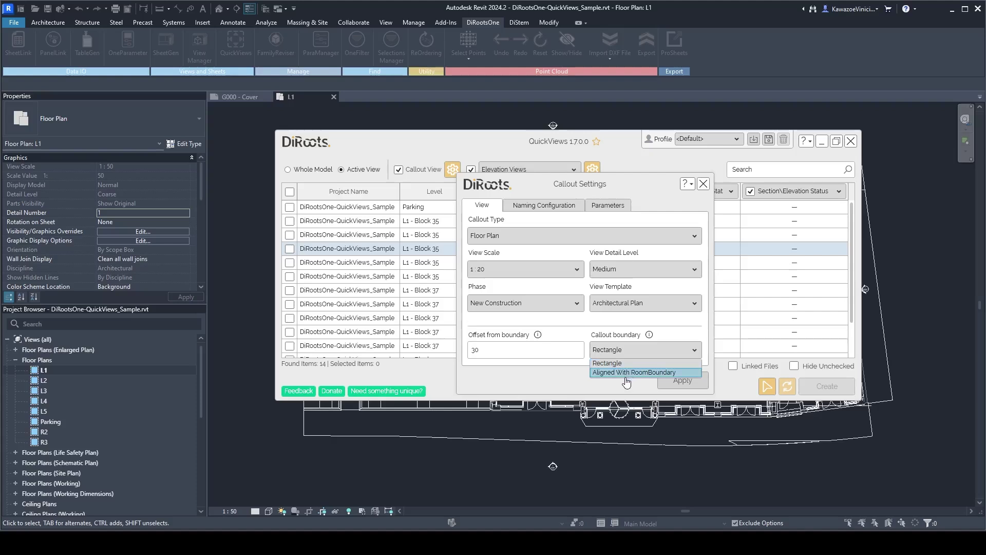
{"action": "left_click", "coordinate": [630, 351]}
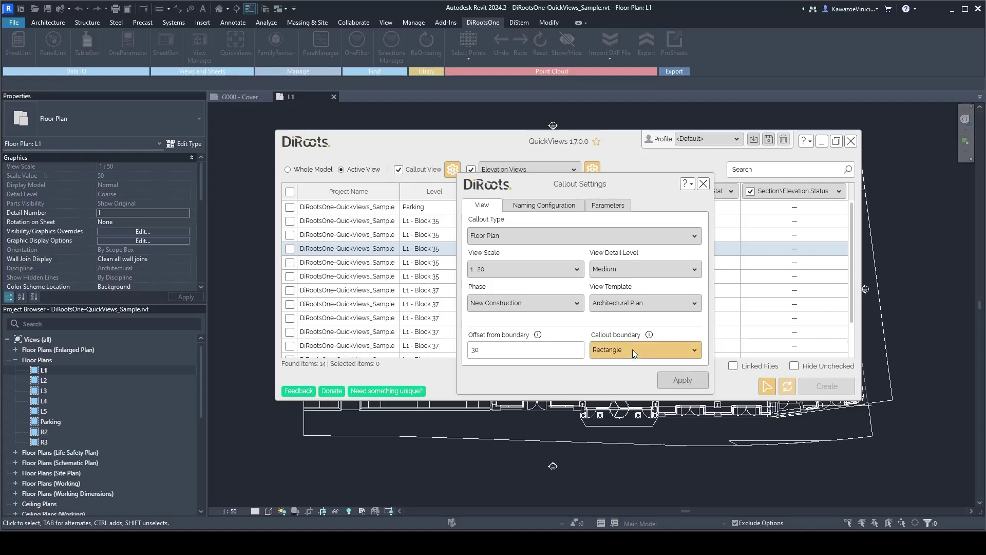
{"action": "mouse_move", "coordinate": [650, 336]}
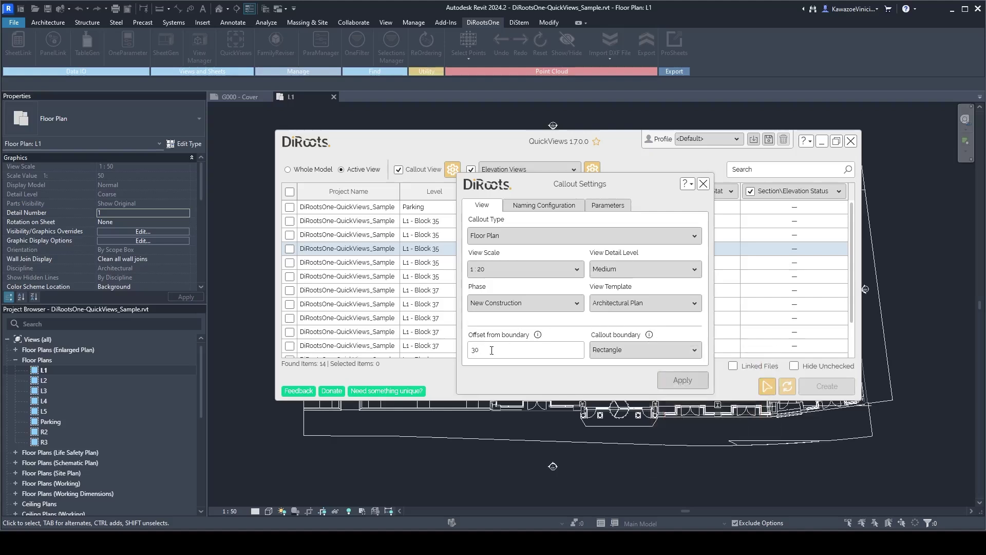
{"action": "type", "text": "30"}
- Open the callout naming configuration and look over the available parameters
{"action": "left_click_drag", "start_coordinate": [511, 192], "coordinate": [496, 176]}
{"action": "left_click", "coordinate": [529, 189]}
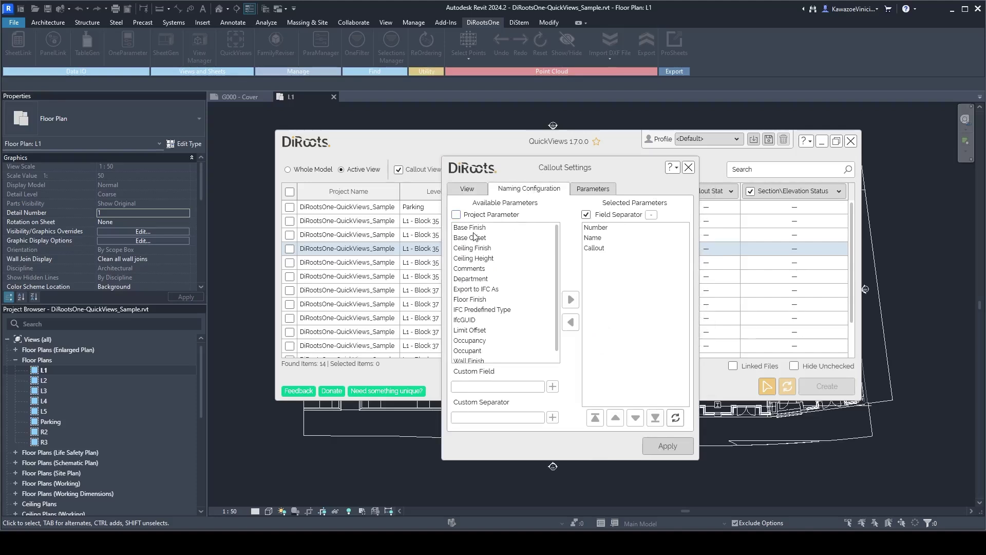
{"action": "left_click_drag", "start_coordinate": [473, 236], "coordinate": [491, 346]}
- Add the Floor Finish parameter to the callout name and remove it again
{"action": "left_click", "coordinate": [502, 301]}
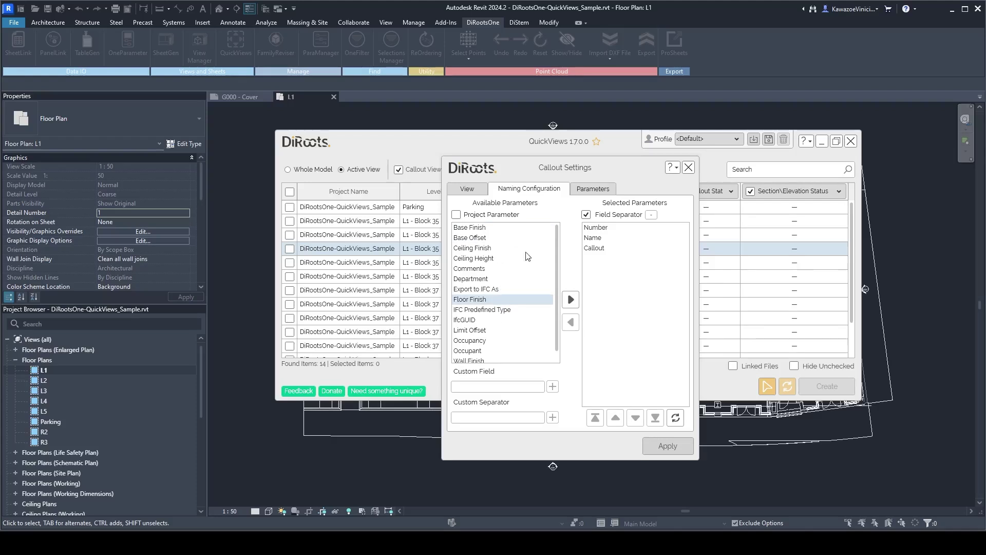
{"action": "left_click", "coordinate": [599, 239]}
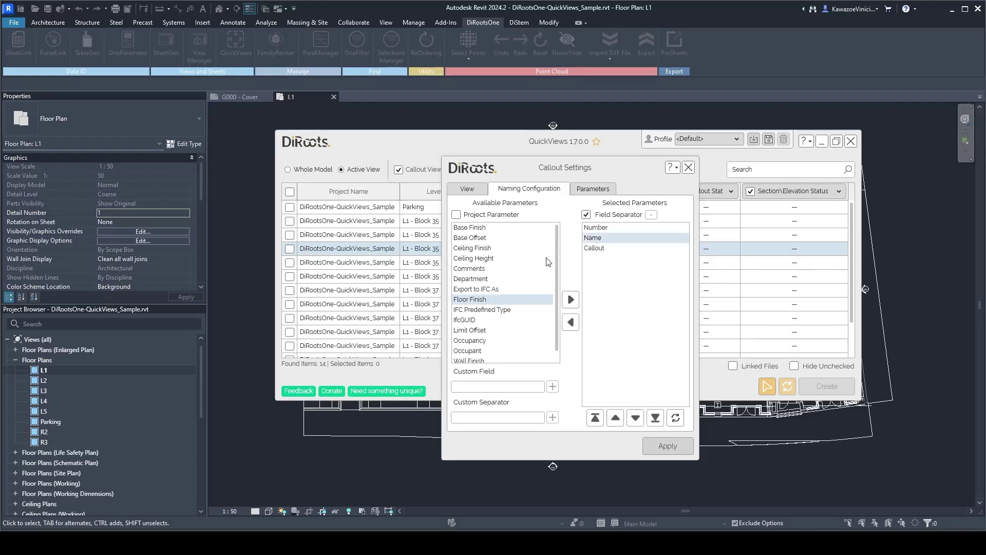
{"action": "double_click", "coordinate": [485, 300]}
{"action": "left_click", "coordinate": [599, 260]}
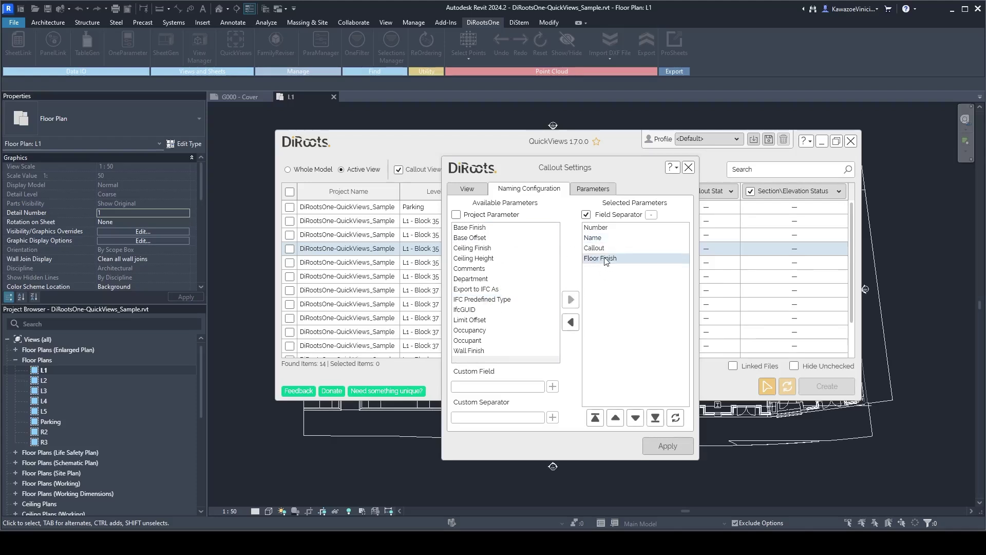
{"action": "left_click", "coordinate": [570, 322]}
- Add the IFC Predefined Type parameter to the callout name and remove it again
{"action": "left_click", "coordinate": [481, 310]}
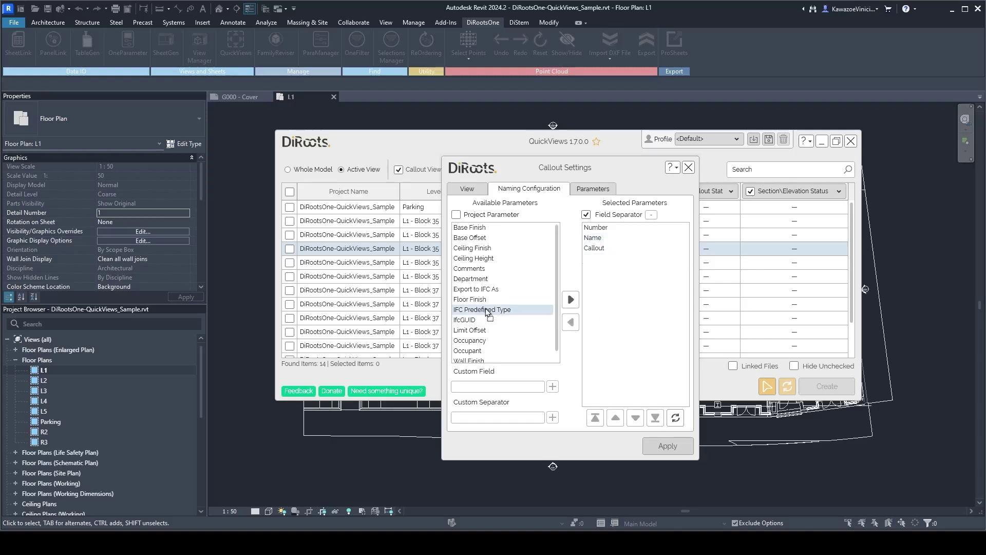
{"action": "left_click_drag", "start_coordinate": [636, 300], "coordinate": [619, 284]}
{"action": "left_click", "coordinate": [626, 261]}
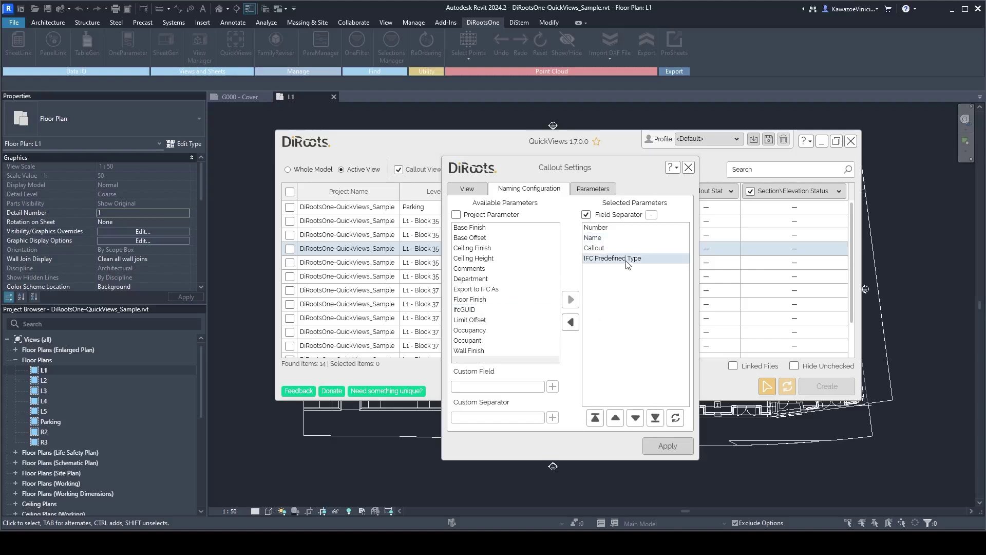
{"action": "left_click", "coordinate": [571, 323]}
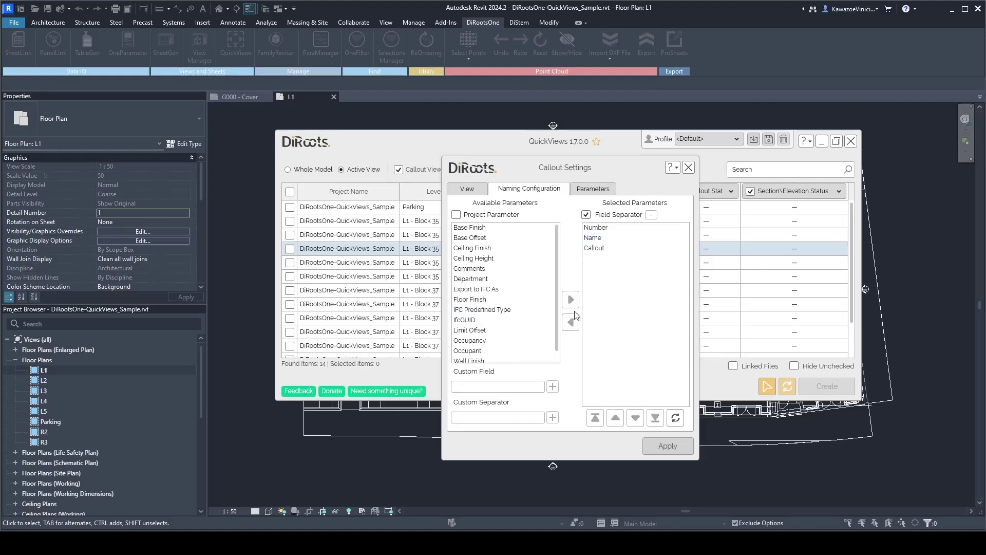
- Remove the Callout entry from the selected naming parameters and add it back as a custom field named "Callout"
{"action": "left_click", "coordinate": [478, 387]}
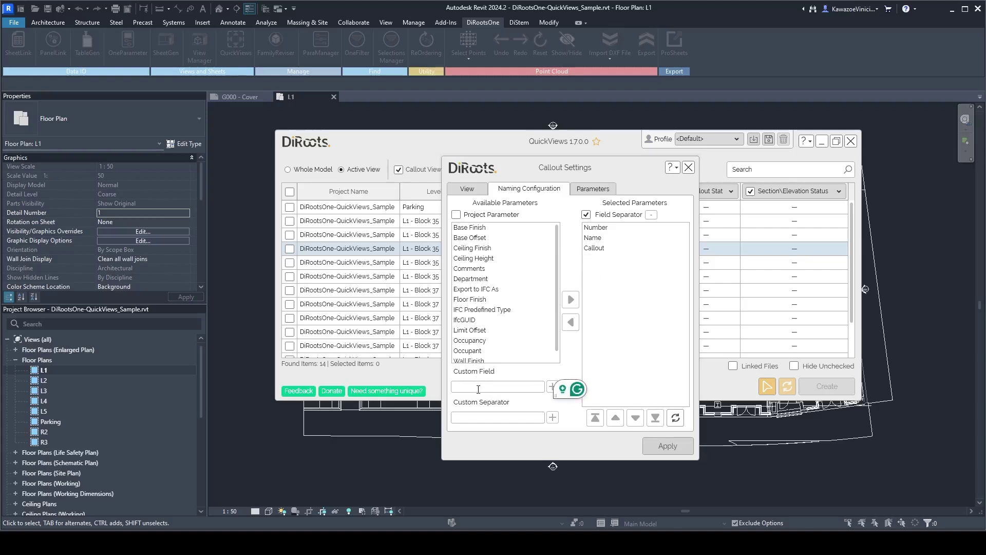
{"action": "left_click", "coordinate": [596, 248]}
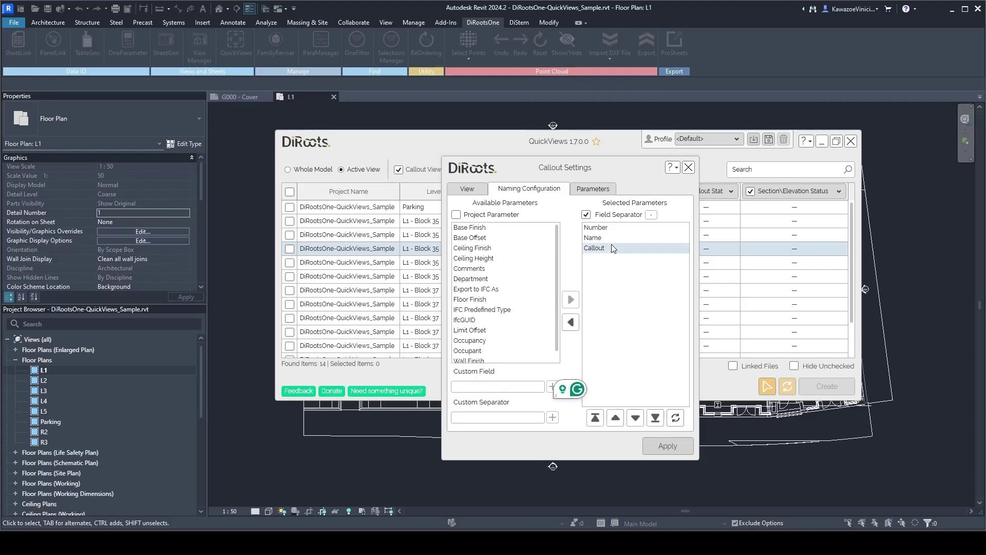
{"action": "left_click", "coordinate": [571, 323]}
{"action": "type", "text": "Callout"}
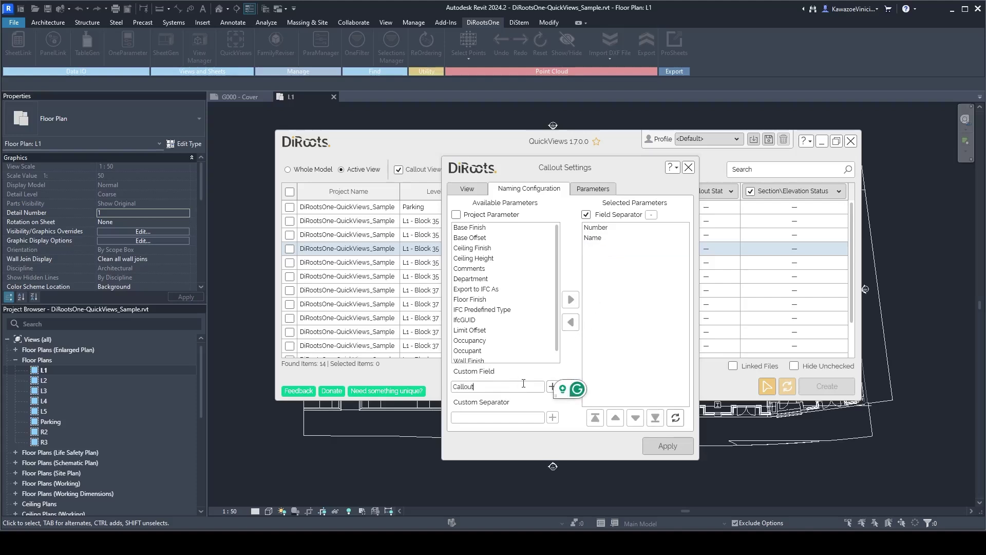
{"action": "left_click", "coordinate": [552, 386]}
{"action": "left_click", "coordinate": [606, 251]}
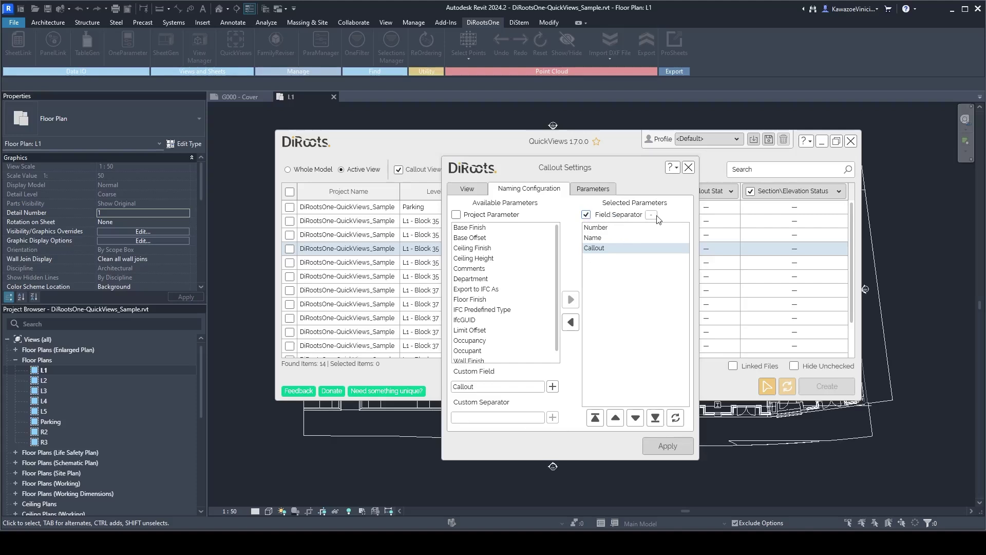
- Move the Callout field to the first place in the selected naming parameters, ahead of Number and Name
{"action": "left_click", "coordinate": [598, 227]}
{"action": "left_click", "coordinate": [599, 238]}
{"action": "left_click", "coordinate": [609, 251]}
{"action": "left_click_drag", "start_coordinate": [619, 230], "coordinate": [620, 254]}
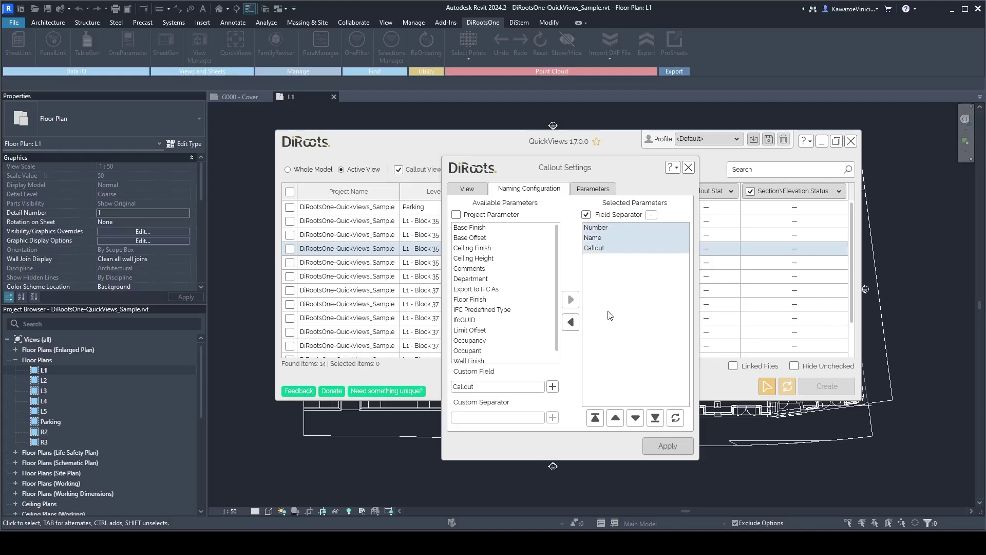
{"action": "left_click", "coordinate": [620, 251]}
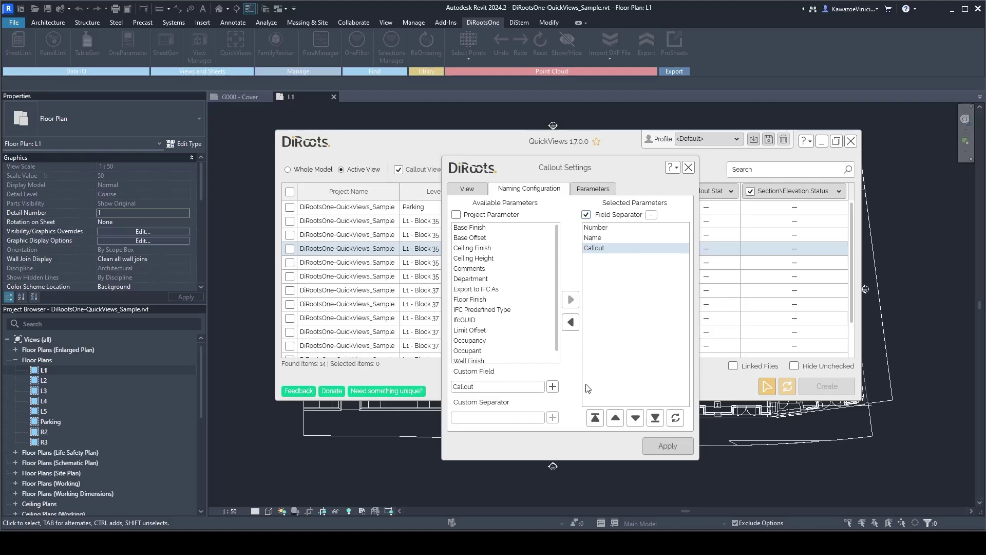
{"action": "left_click", "coordinate": [595, 420]}
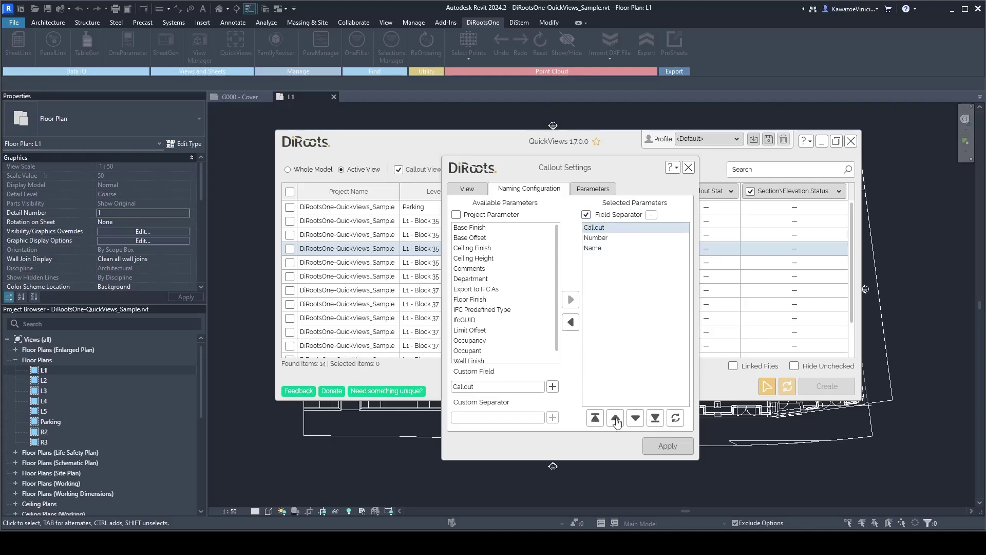
- Move the Callout field to the last place in the selected naming parameters, after Number and Name
{"action": "left_click", "coordinate": [635, 422]}
{"action": "left_click", "coordinate": [616, 419]}
{"action": "left_click", "coordinate": [656, 419]}
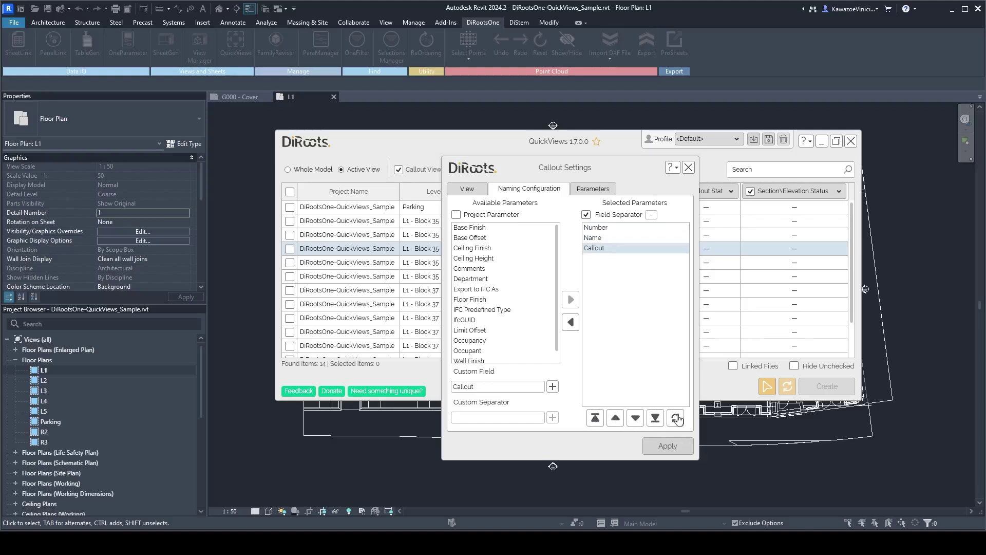
- Clear the selected naming parameters and rebuild the list with Number, Name and the custom field "Callout"
{"action": "left_click", "coordinate": [676, 419]}
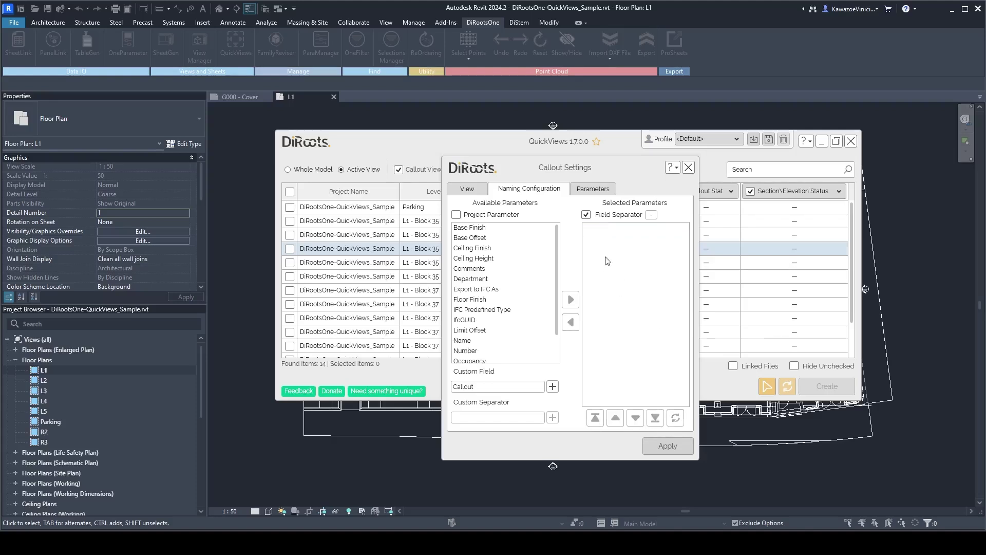
{"action": "double_click", "coordinate": [467, 351]}
{"action": "double_click", "coordinate": [471, 341]}
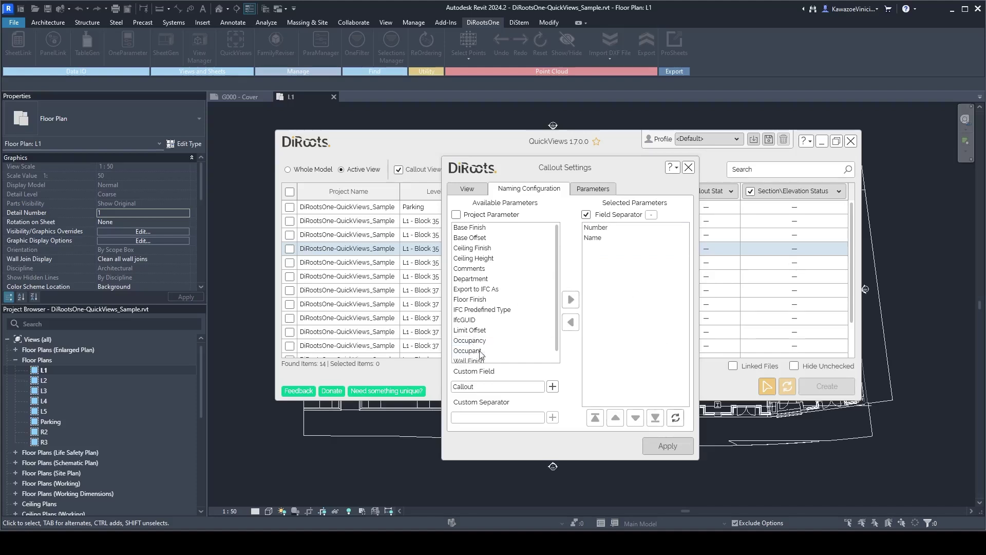
{"action": "left_click", "coordinate": [553, 387]}
{"action": "left_click_drag", "start_coordinate": [603, 227], "coordinate": [606, 259]}
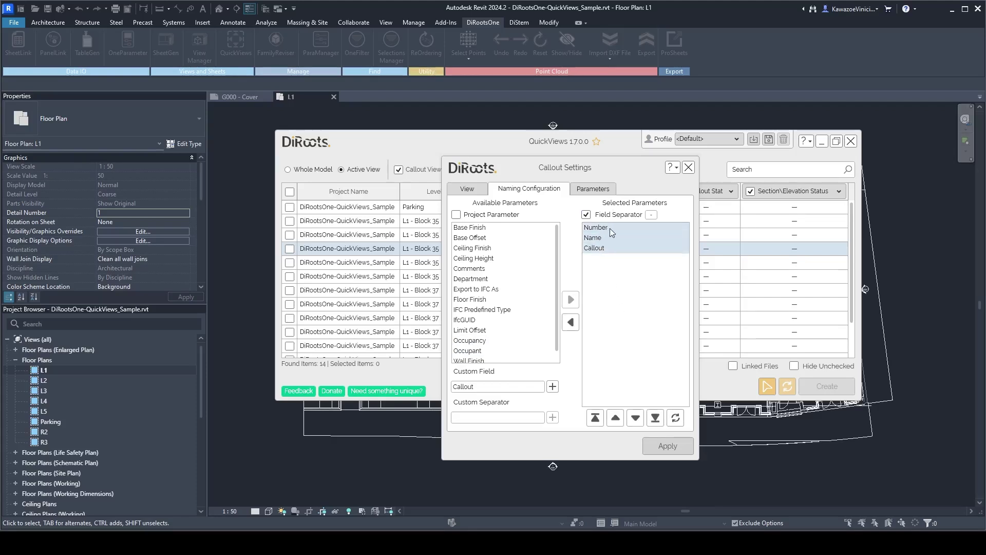
- Check the callout's shared parameter assignments, apply the callout settings and close QuickViews
{"action": "left_click", "coordinate": [594, 189]}
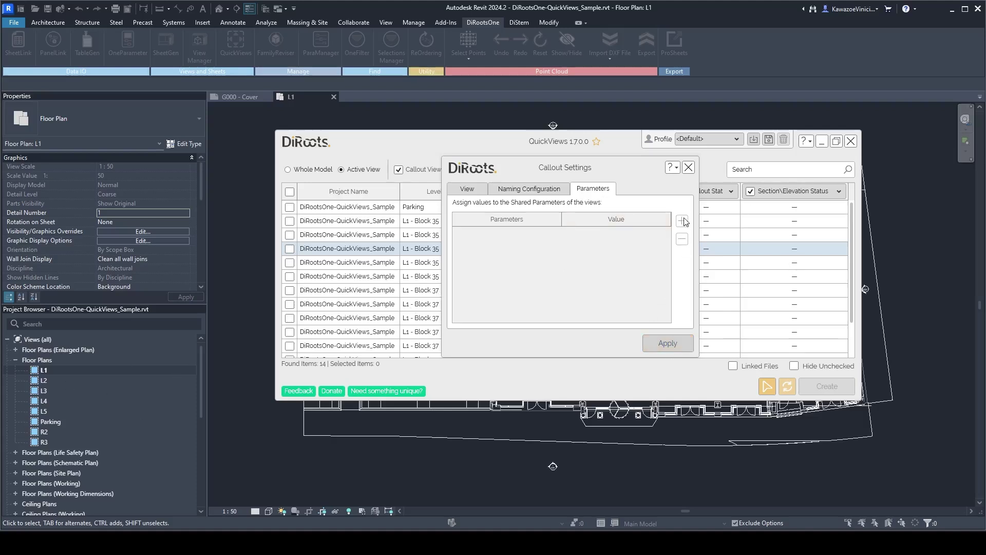
{"action": "left_click", "coordinate": [668, 343]}
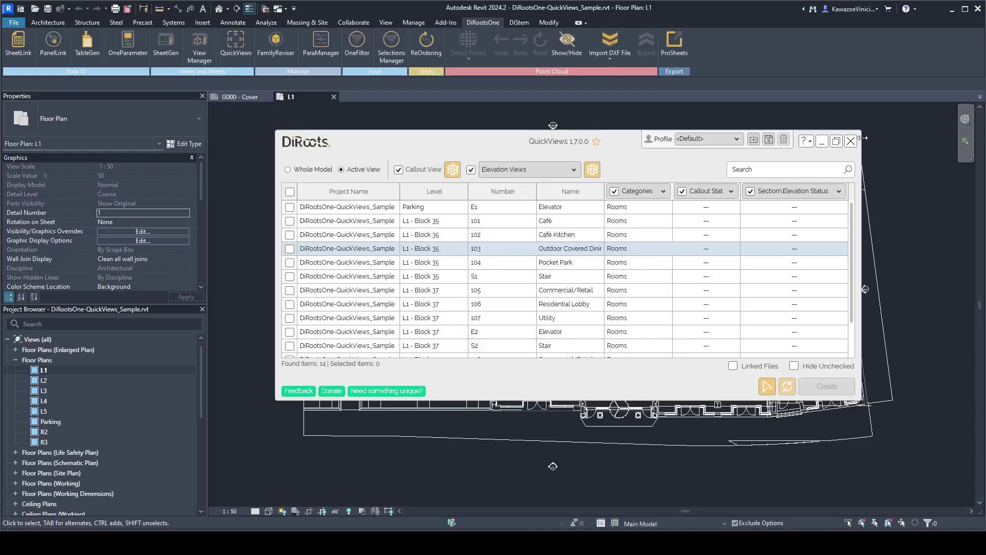
{"action": "left_click", "coordinate": [851, 141]}
- Switch to ParaManager and add a new shared parameter named "Browser Org"
{"action": "left_click", "coordinate": [321, 44]}
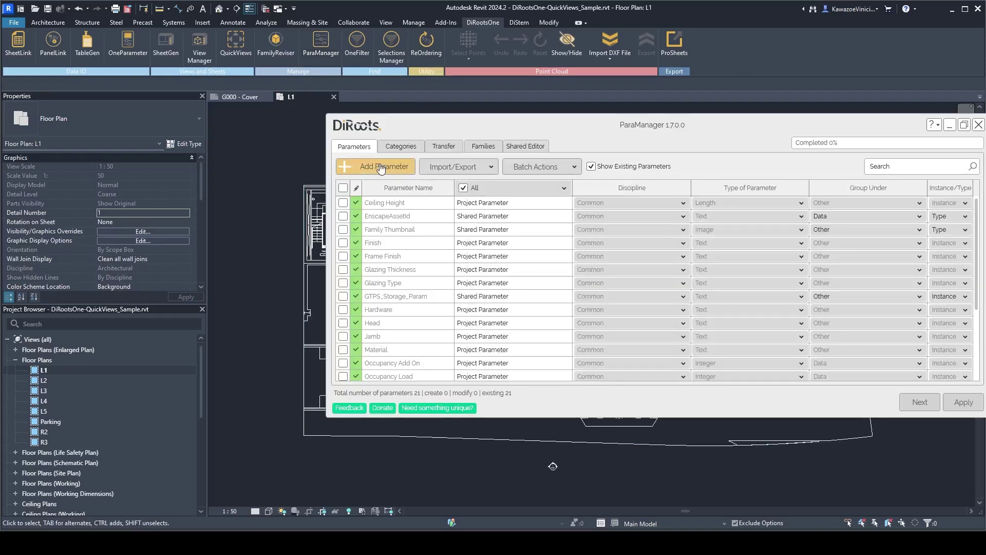
{"action": "left_click", "coordinate": [381, 168]}
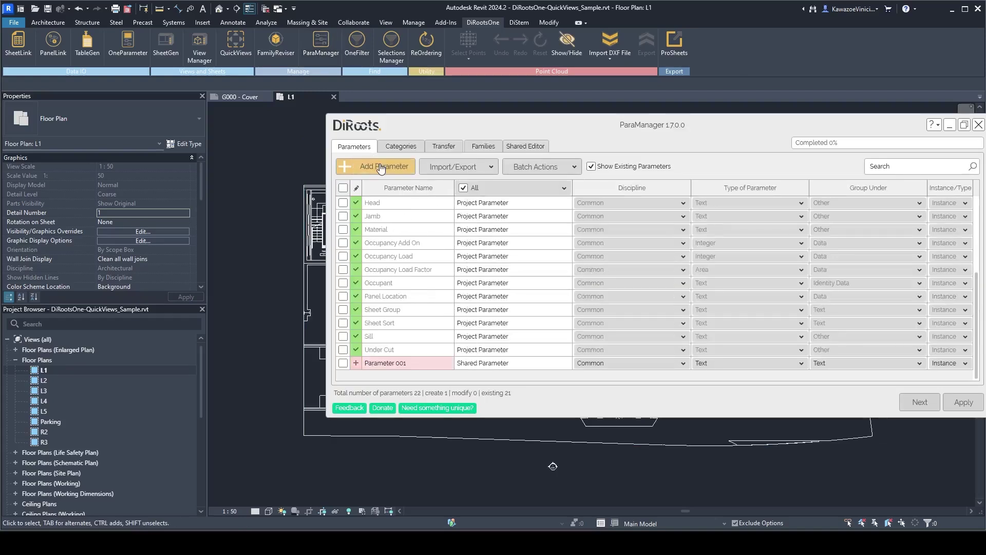
{"action": "left_click", "coordinate": [409, 147]}
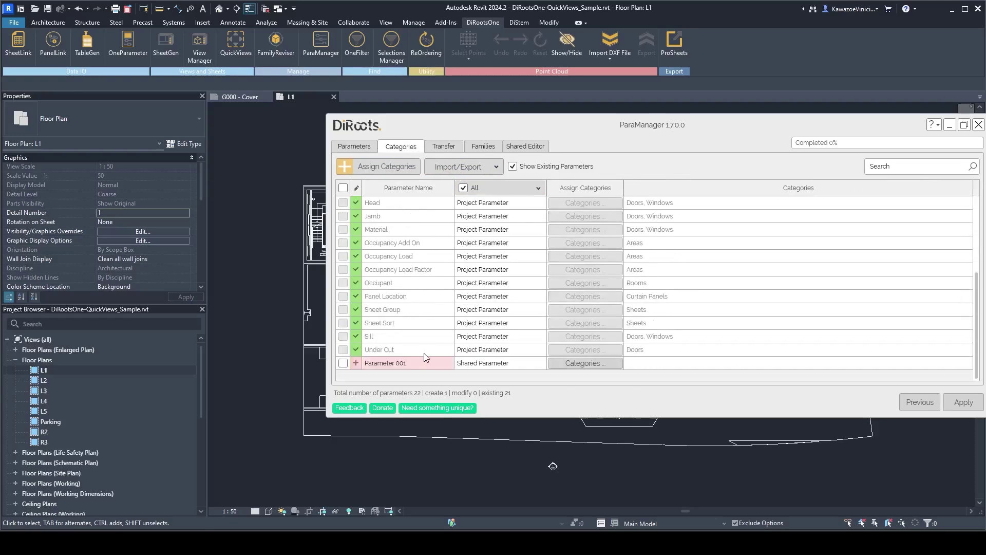
{"action": "double_click", "coordinate": [415, 365]}
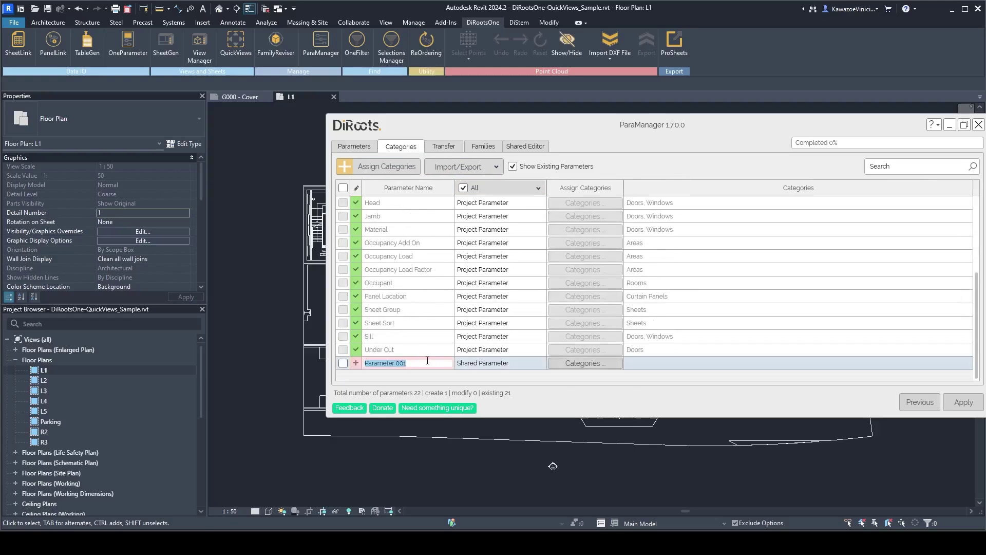
{"action": "type", "text": "Br"}
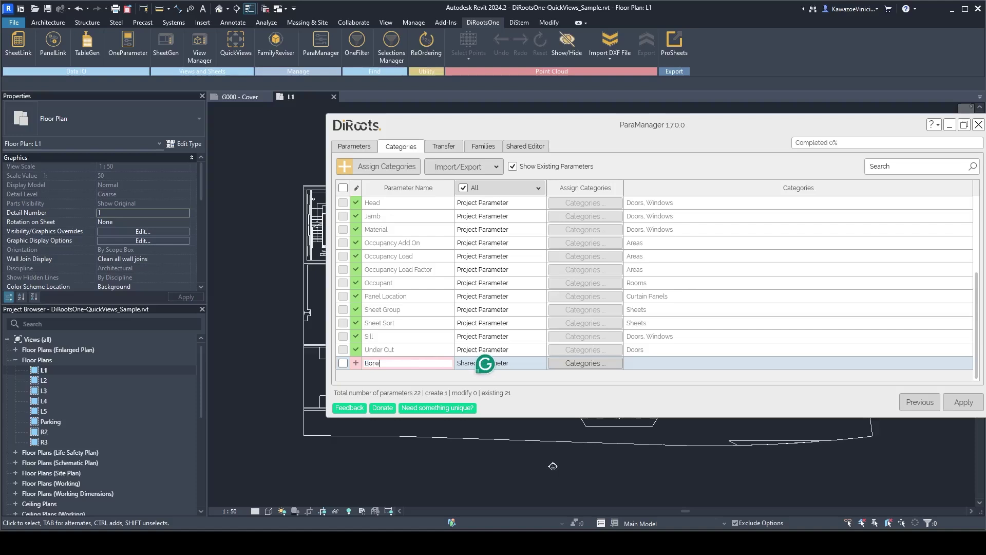
{"action": "type", "text": "owser O"}
{"action": "type", "text": "rh"}
{"action": "key", "text": "BackSpace"}
{"action": "type", "text": "g"}
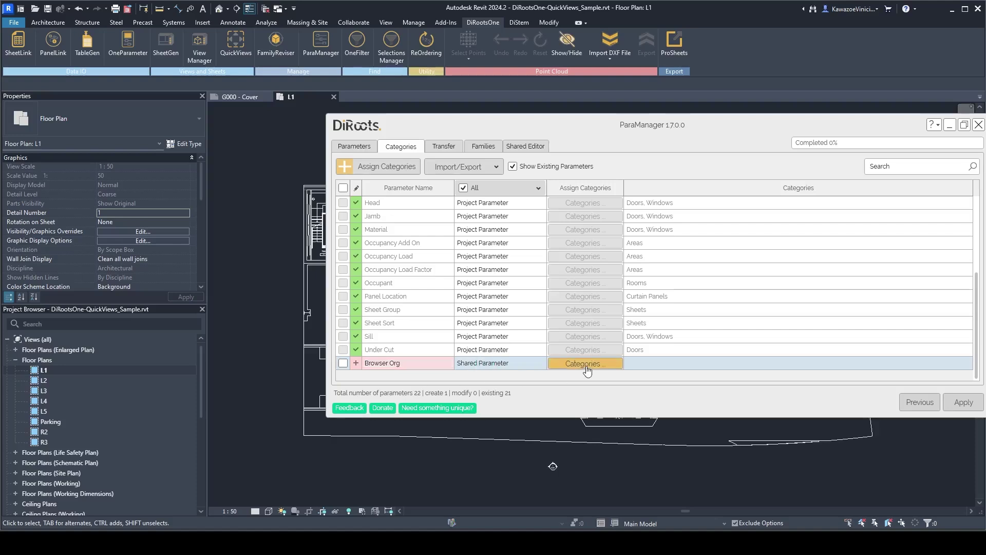
- Assign the Views category to the Browser Org parameter, apply it to the project and close ParaManager
{"action": "left_click", "coordinate": [585, 365]}
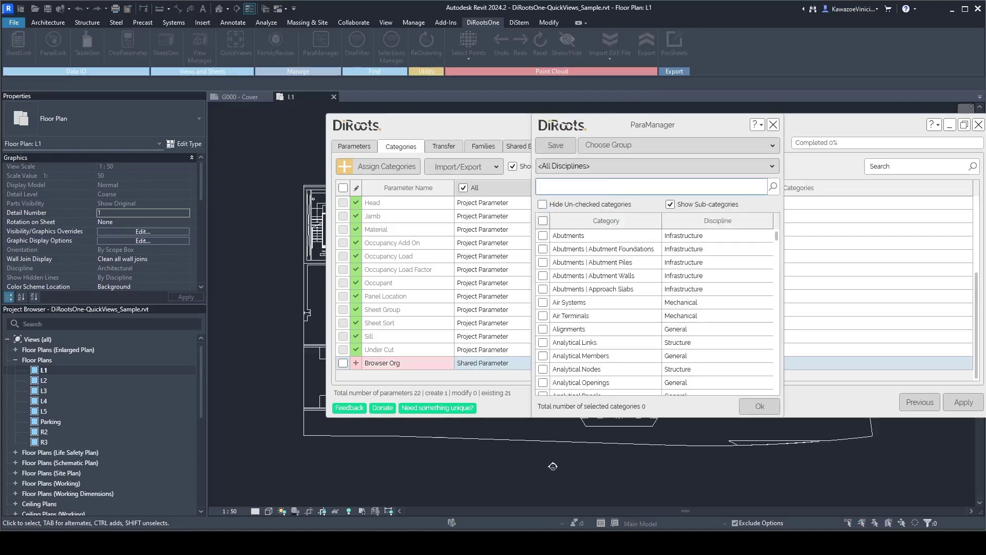
{"action": "type", "text": "views"}
{"action": "left_click", "coordinate": [544, 235]}
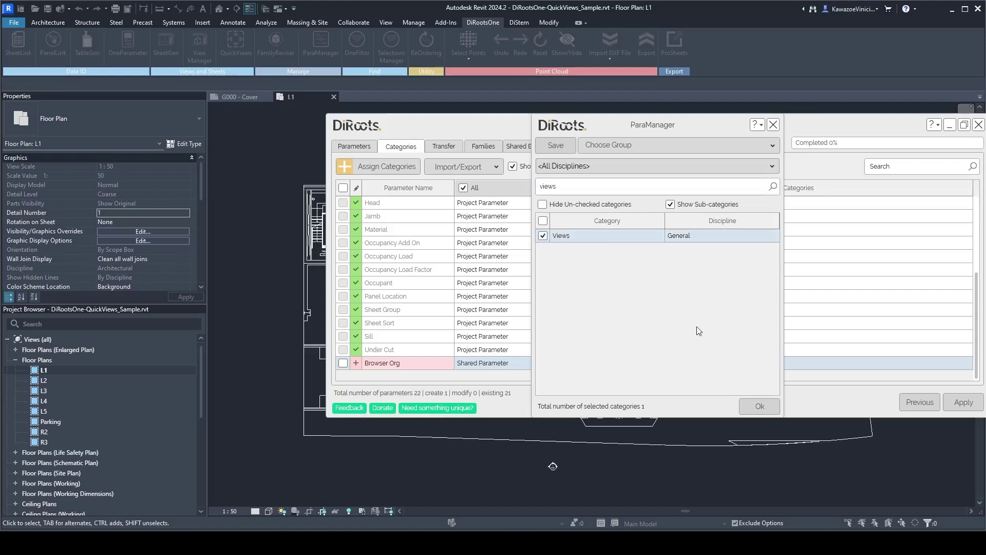
{"action": "left_click", "coordinate": [760, 406]}
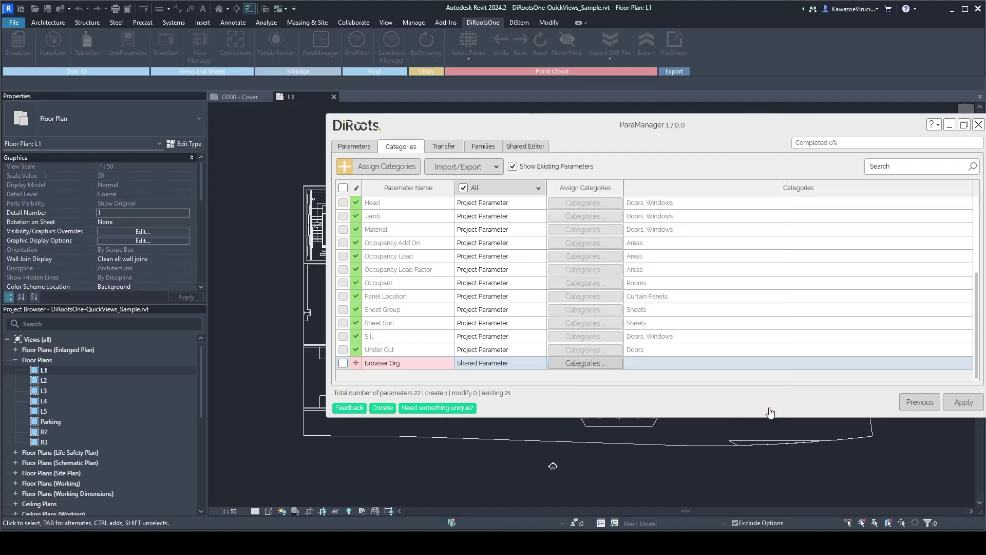
{"action": "left_click", "coordinate": [963, 402]}
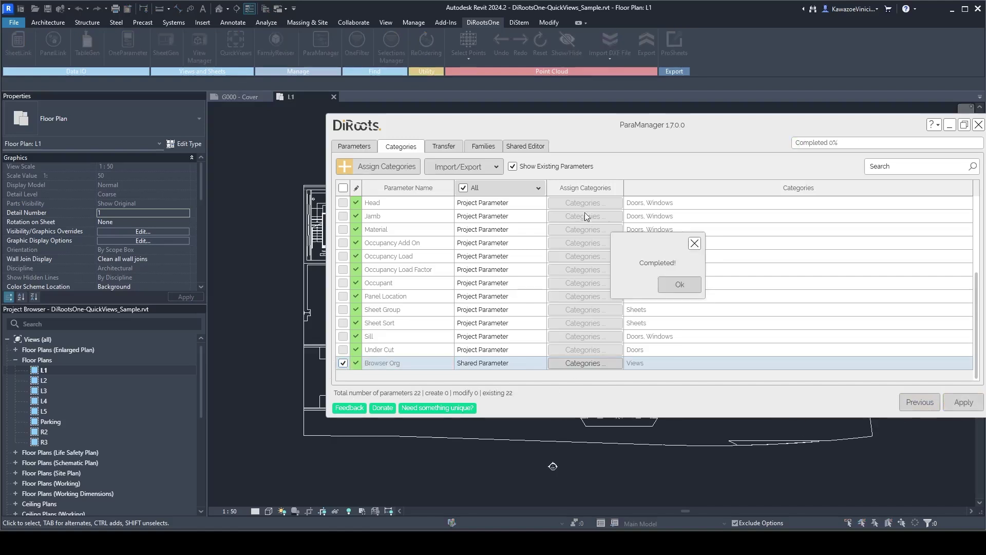
{"action": "left_click", "coordinate": [680, 284]}
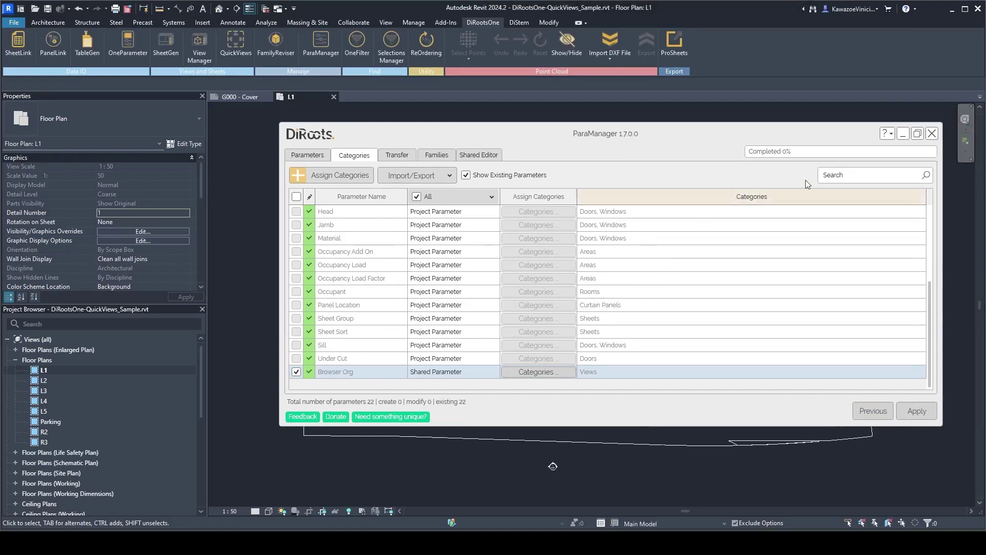
{"action": "left_click", "coordinate": [932, 134]}
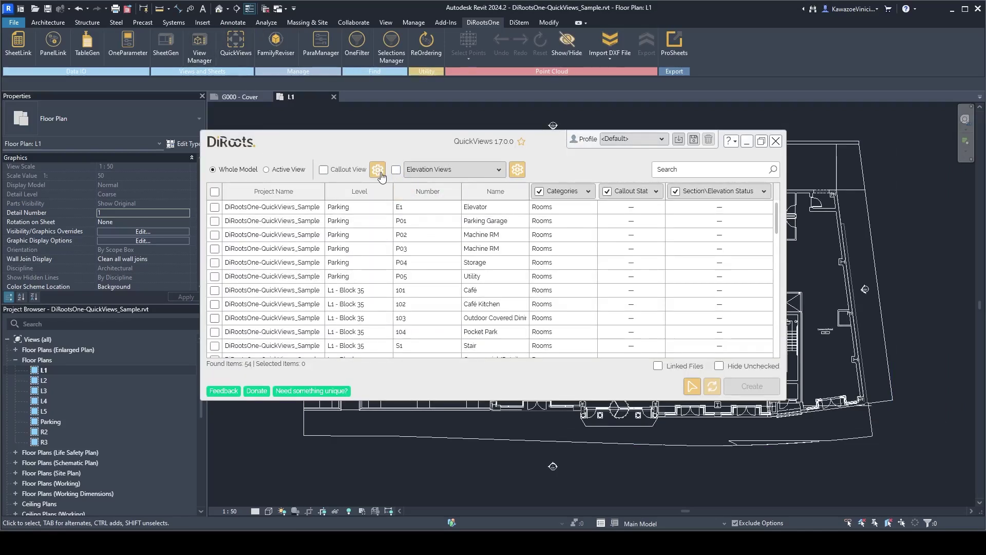
- In the QuickViews callout settings, add the Browser Org shared parameter with the value "Callout" and apply
{"action": "left_click", "coordinate": [380, 174]}
{"action": "left_click", "coordinate": [522, 134]}
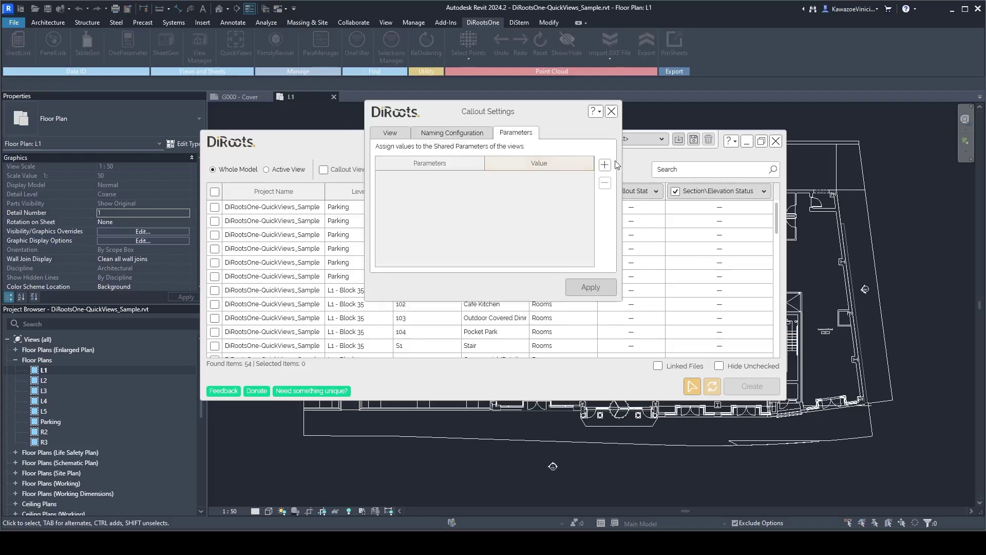
{"action": "left_click", "coordinate": [605, 164]}
{"action": "left_click", "coordinate": [508, 180]}
{"action": "type", "text": "Callout"}
{"action": "left_click", "coordinate": [596, 291]}
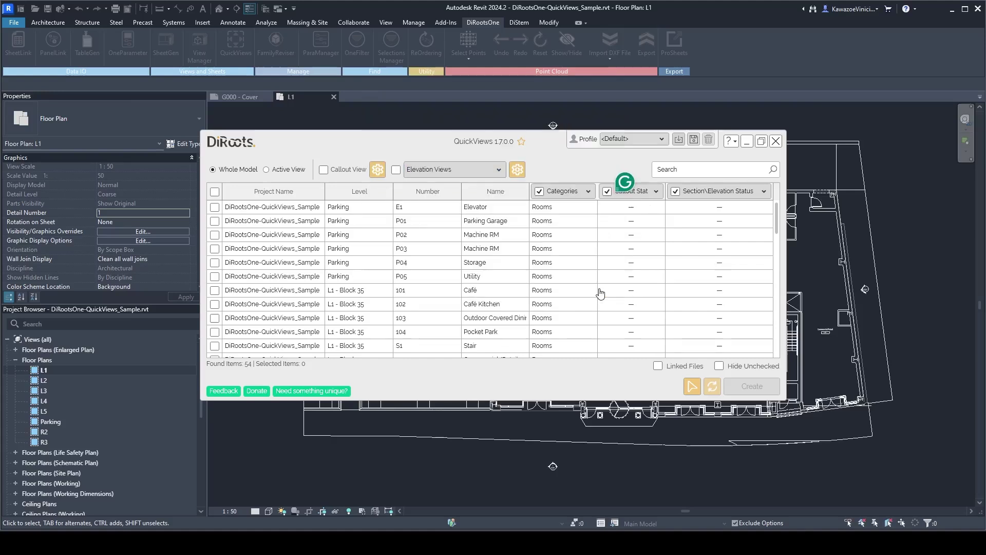
- Open the Sections/Elevations Settings and set the elevation type to Interior Elevation
{"action": "left_click_drag", "start_coordinate": [543, 150], "coordinate": [603, 180]}
{"action": "left_click", "coordinate": [576, 200]}
{"action": "left_click_drag", "start_coordinate": [681, 159], "coordinate": [682, 158]}
{"action": "left_click", "coordinate": [597, 212]}
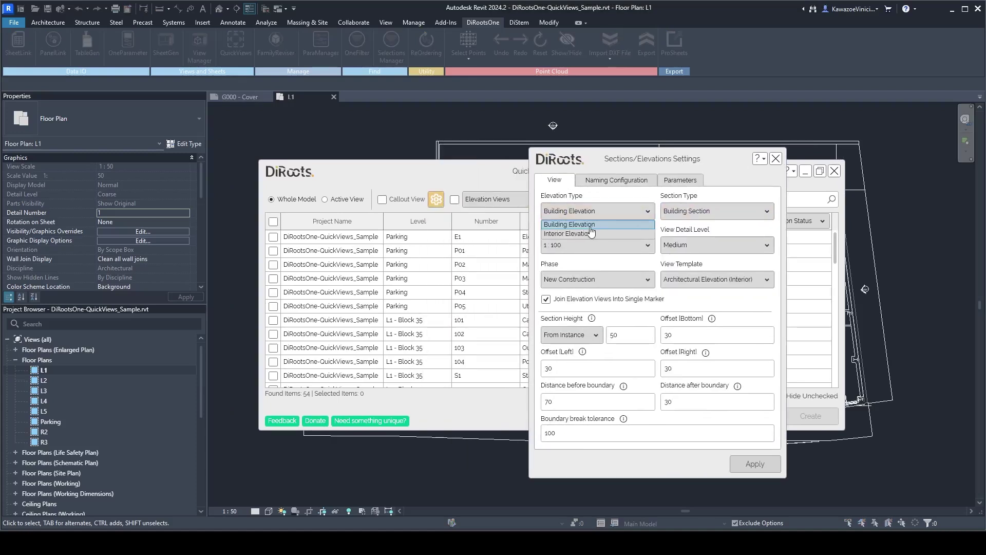
{"action": "left_click", "coordinate": [589, 234]}
- Review the available section types and view templates in the Sections/Elevations Settings
{"action": "left_click_drag", "start_coordinate": [651, 171], "coordinate": [622, 165]}
{"action": "left_click", "coordinate": [658, 210]}
{"action": "left_click", "coordinate": [657, 210]}
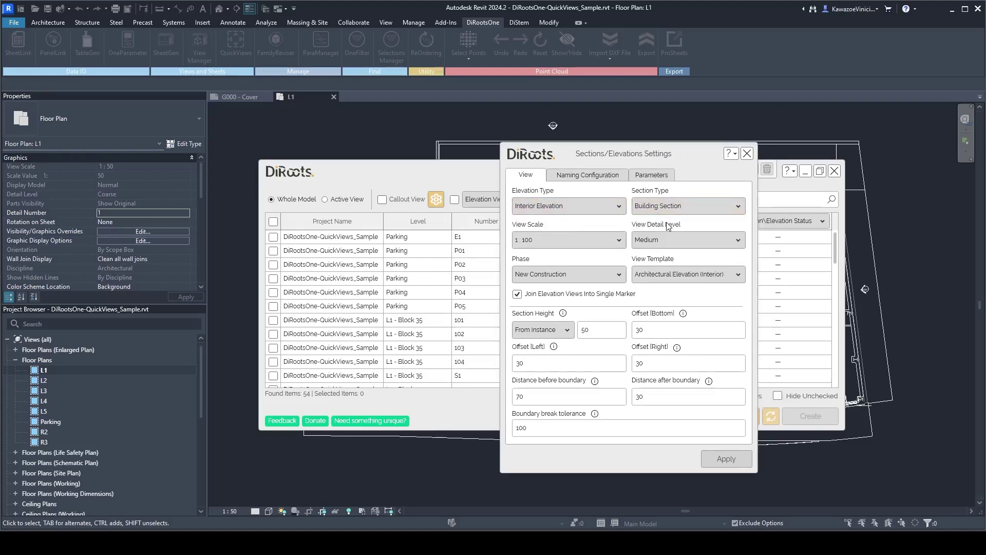
{"action": "left_click", "coordinate": [666, 275]}
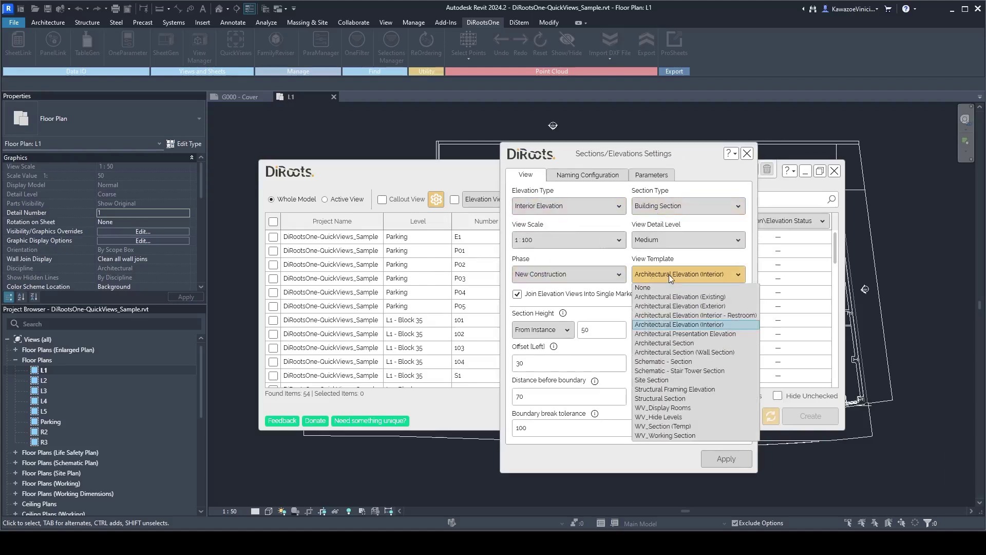
{"action": "left_click", "coordinate": [672, 274]}
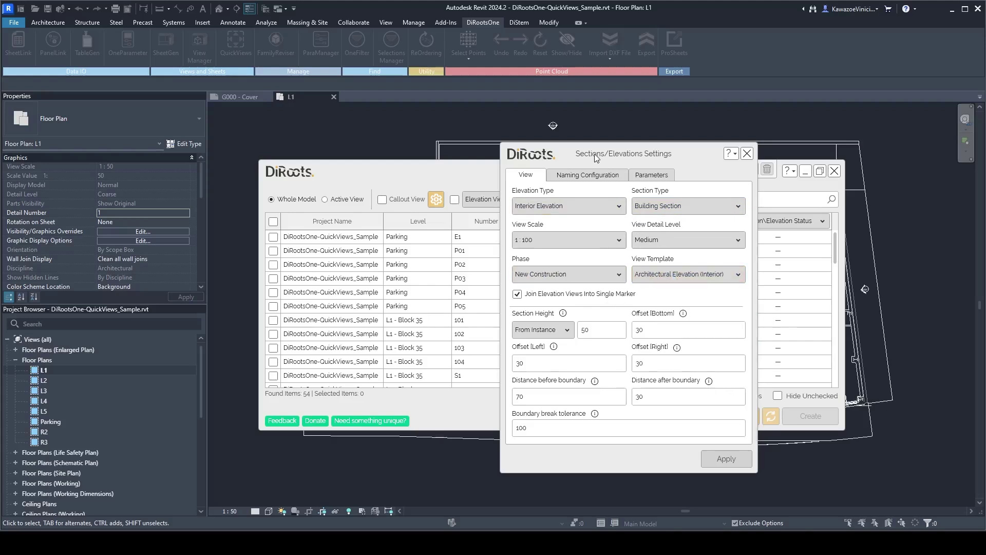
{"action": "left_click_drag", "start_coordinate": [597, 155], "coordinate": [590, 120]}
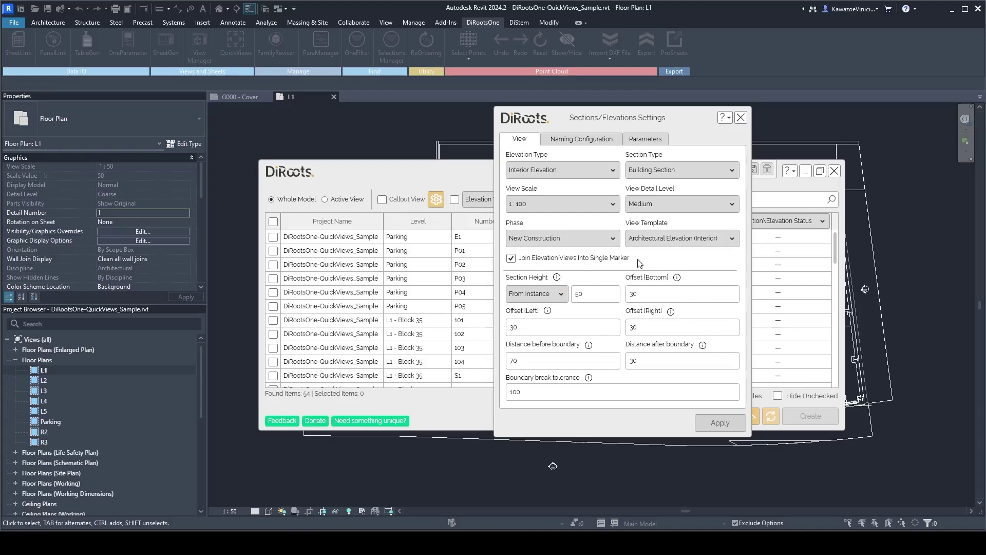
- Check the section height options and choose From Instance for the elevation views
{"action": "left_click", "coordinate": [541, 293]}
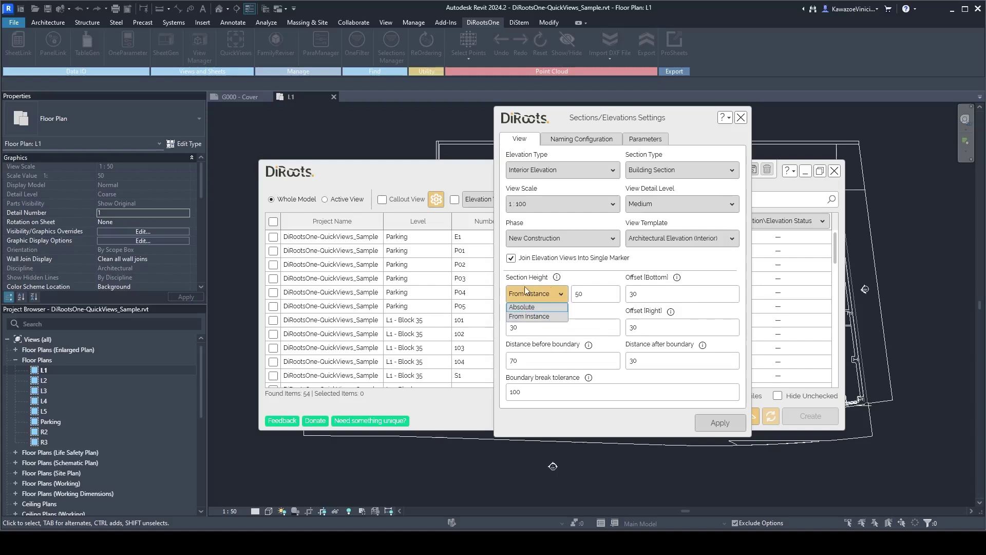
{"action": "left_click", "coordinate": [562, 290]}
{"action": "left_click", "coordinate": [562, 291]}
{"action": "left_click", "coordinate": [562, 291]}
{"action": "left_click", "coordinate": [550, 292]}
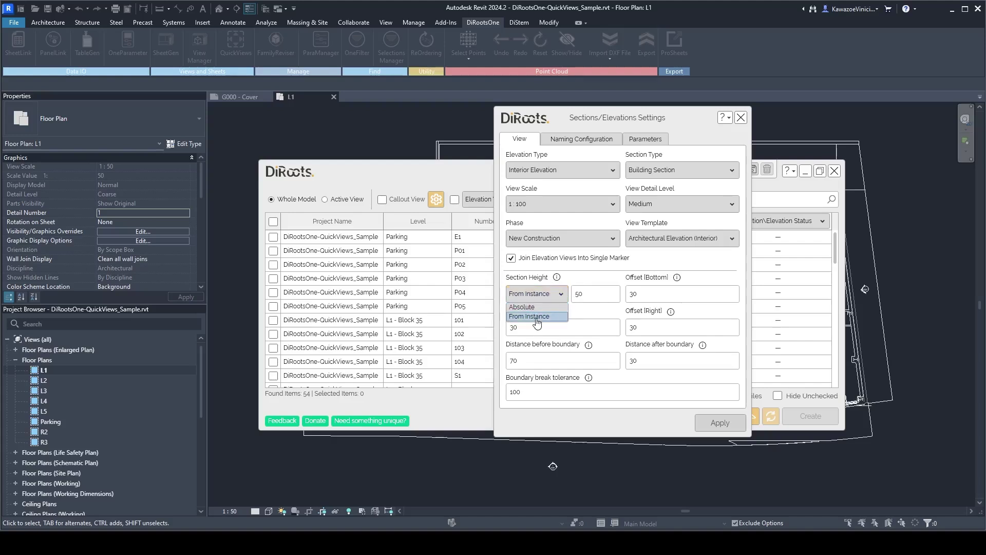
{"action": "left_click", "coordinate": [534, 316]}
{"action": "double_click", "coordinate": [591, 291]}
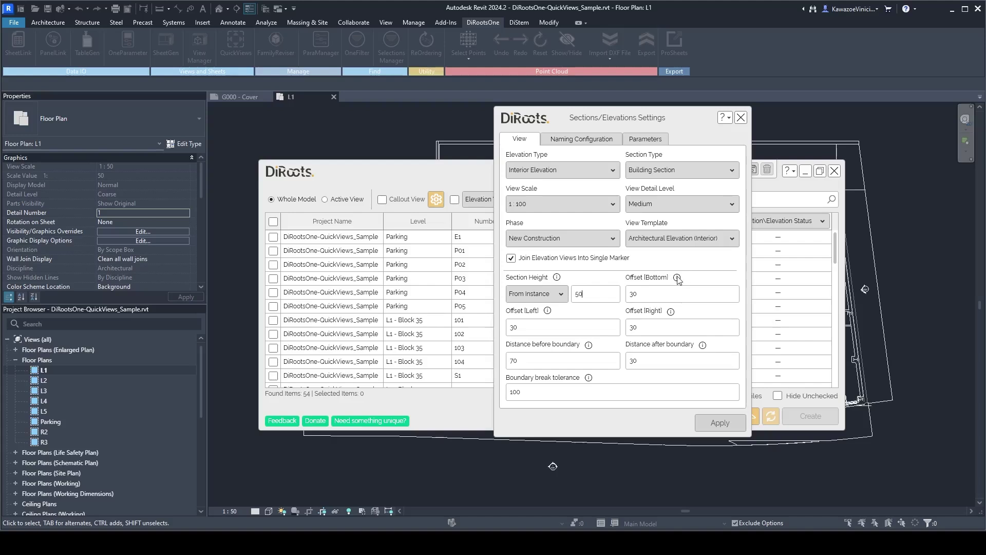
- Examine the bottom offset, the distances before and after boundary, and the boundary break tolerance of the elevation views
{"action": "mouse_move", "coordinate": [678, 278]}
{"action": "mouse_move", "coordinate": [589, 347]}
{"action": "mouse_move", "coordinate": [702, 347]}
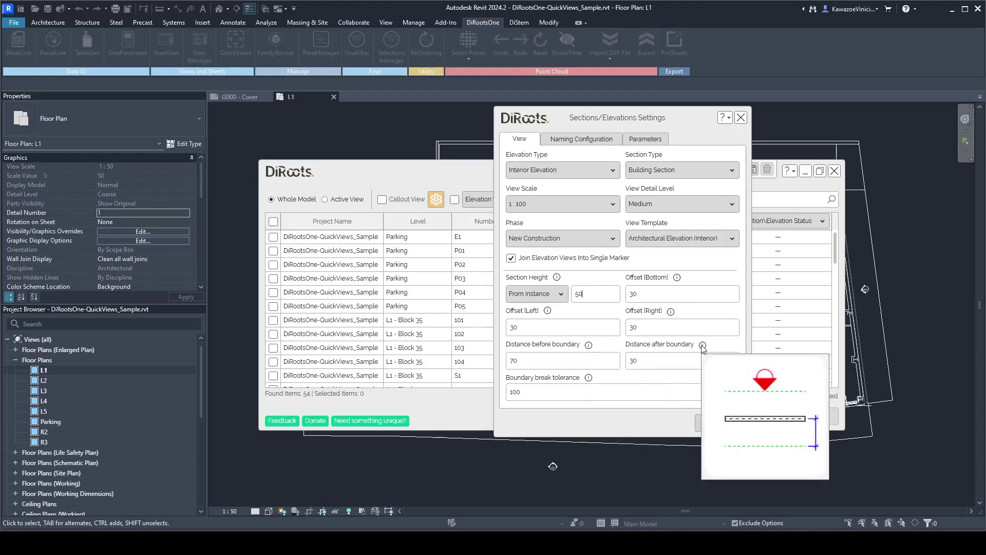
{"action": "double_click", "coordinate": [526, 356]}
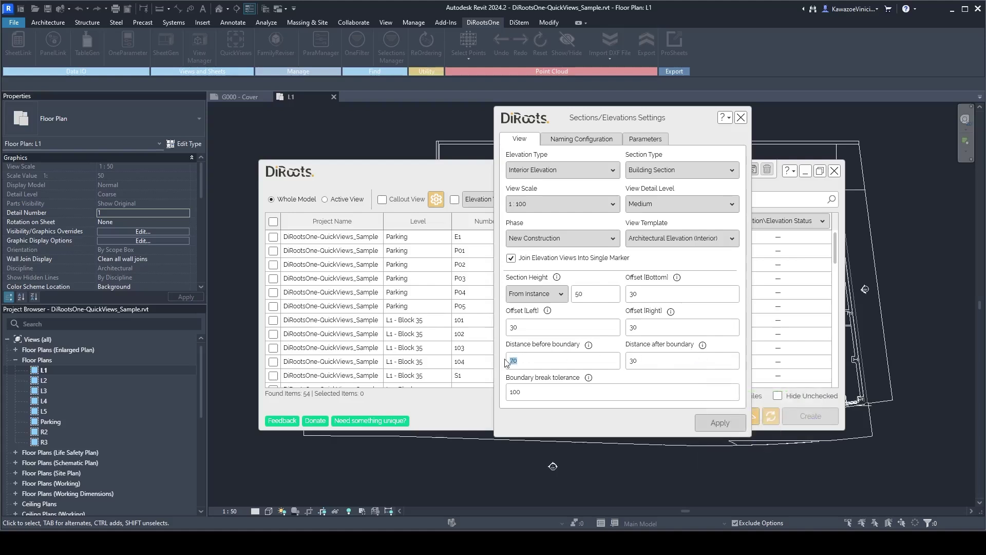
{"action": "left_click", "coordinate": [639, 360]}
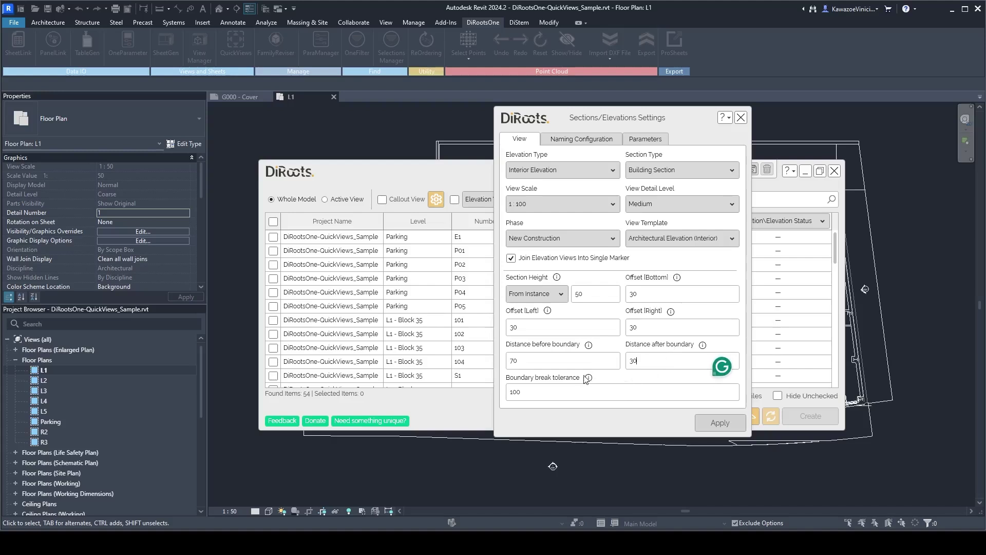
{"action": "mouse_move", "coordinate": [589, 379]}
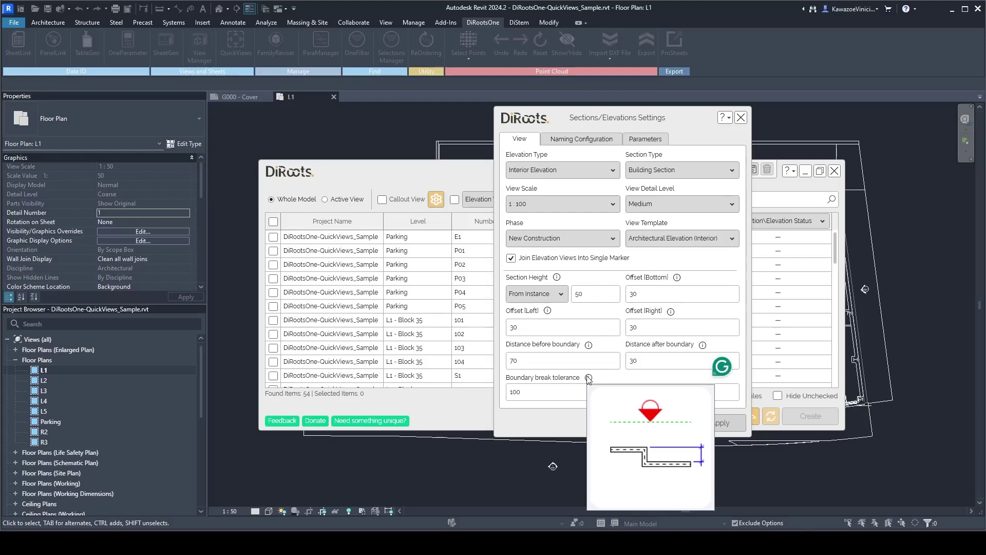
{"action": "double_click", "coordinate": [516, 393]}
{"action": "left_click", "coordinate": [520, 397]}
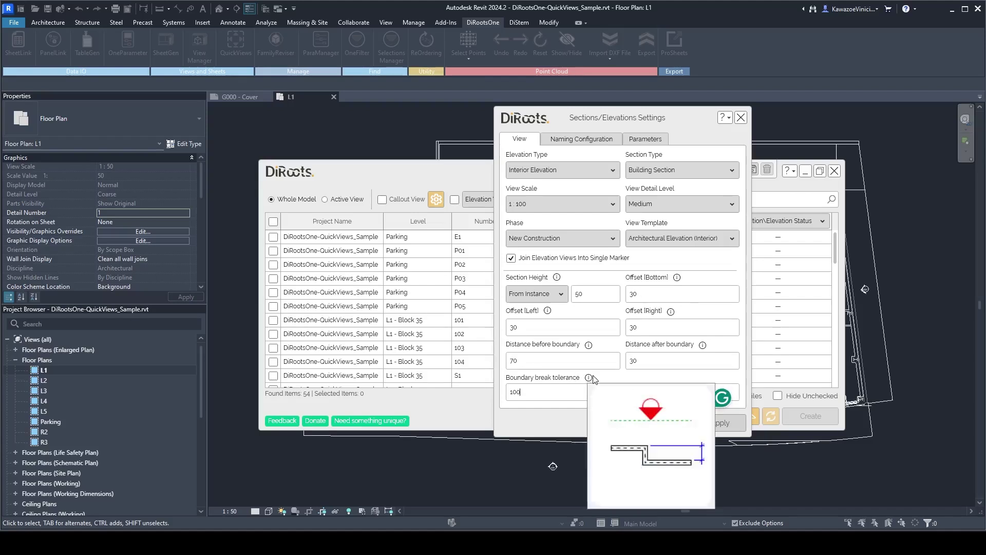
- Open the naming configuration for sections and elevations and select the View Count parameter
{"action": "left_click", "coordinate": [593, 139]}
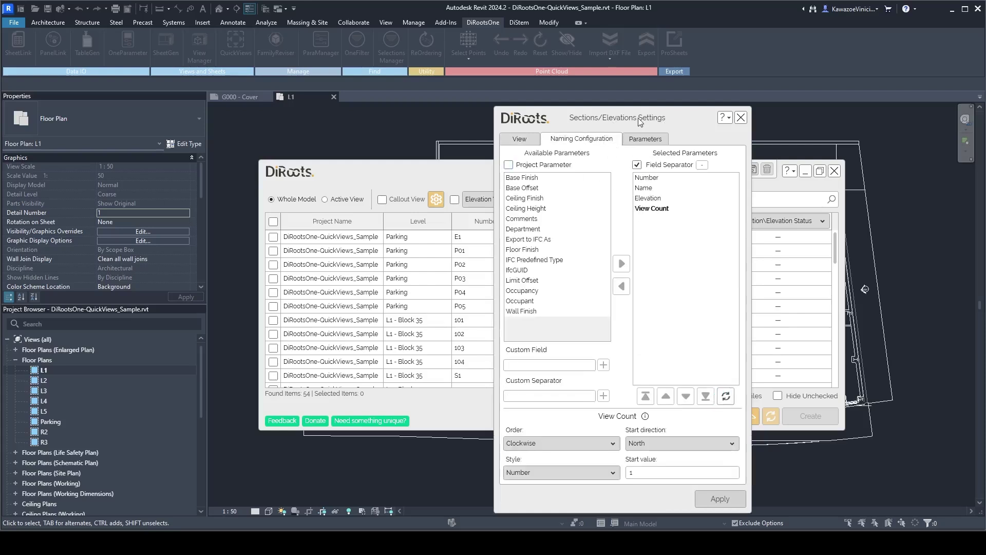
{"action": "left_click_drag", "start_coordinate": [639, 123], "coordinate": [640, 82]}
{"action": "left_click", "coordinate": [652, 167]}
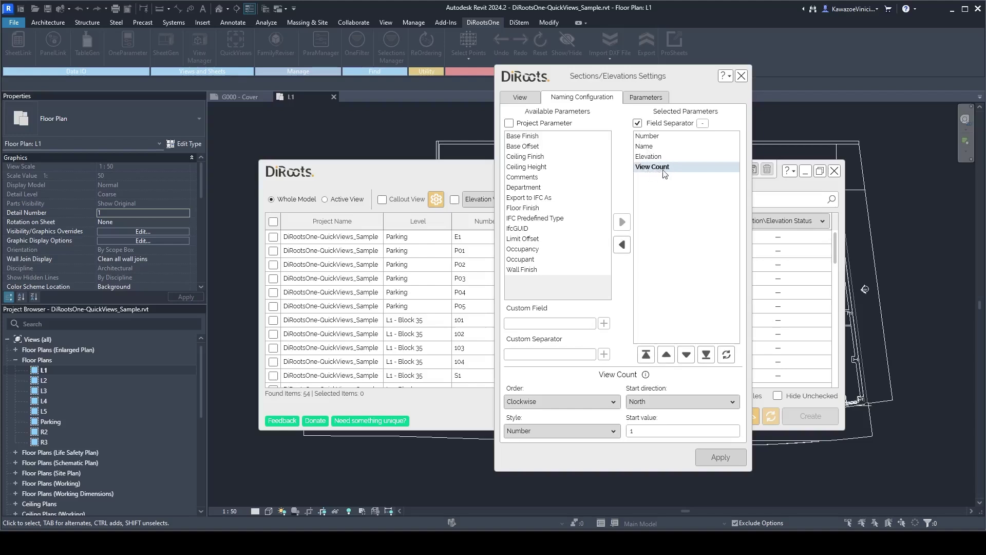
- Examine the View Count options for order, start direction, style and start value
{"action": "left_click", "coordinate": [574, 402]}
{"action": "left_click", "coordinate": [574, 402]}
{"action": "left_click", "coordinate": [641, 402]}
{"action": "left_click", "coordinate": [637, 430]}
{"action": "left_click", "coordinate": [590, 430]}
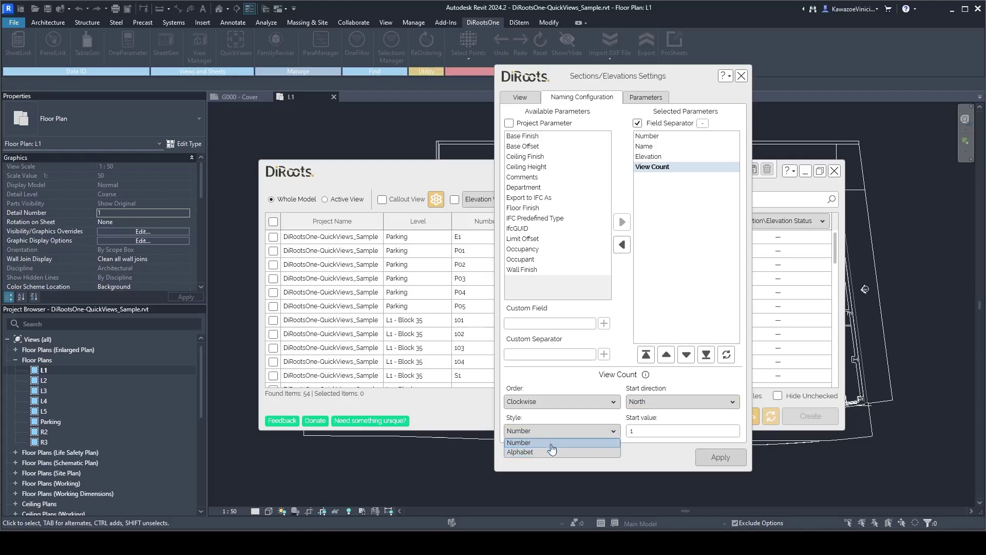
{"action": "left_click", "coordinate": [661, 451]}
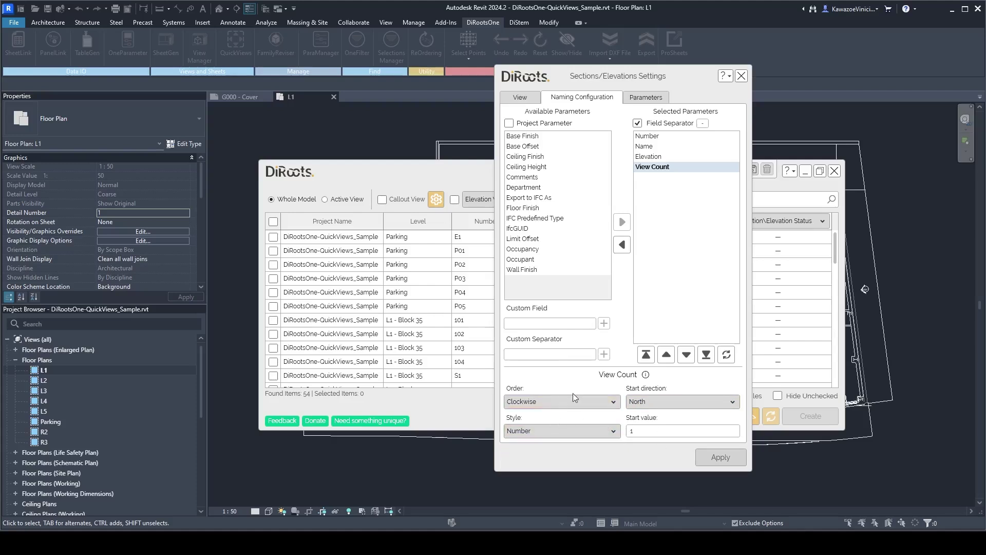
{"action": "left_click", "coordinate": [537, 402]}
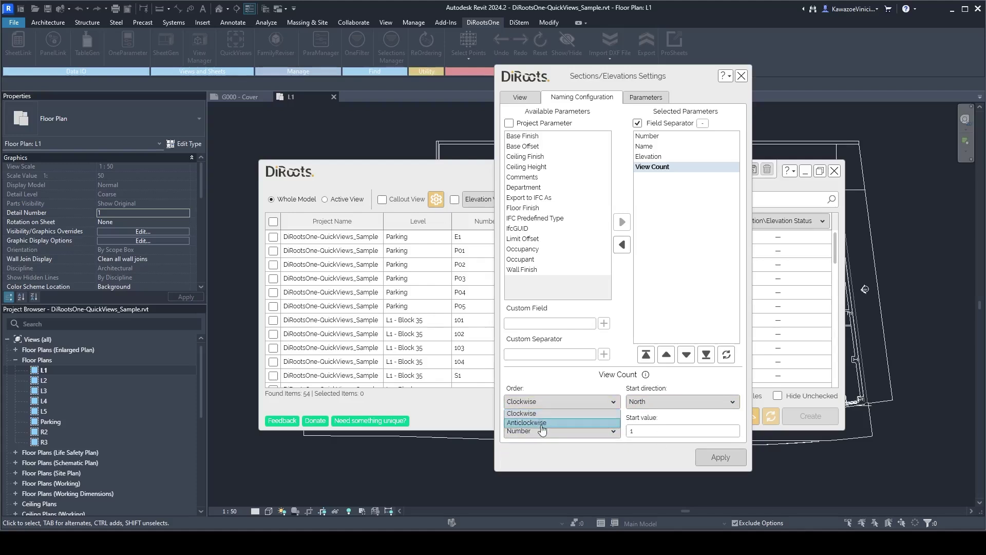
{"action": "left_click", "coordinate": [650, 400]}
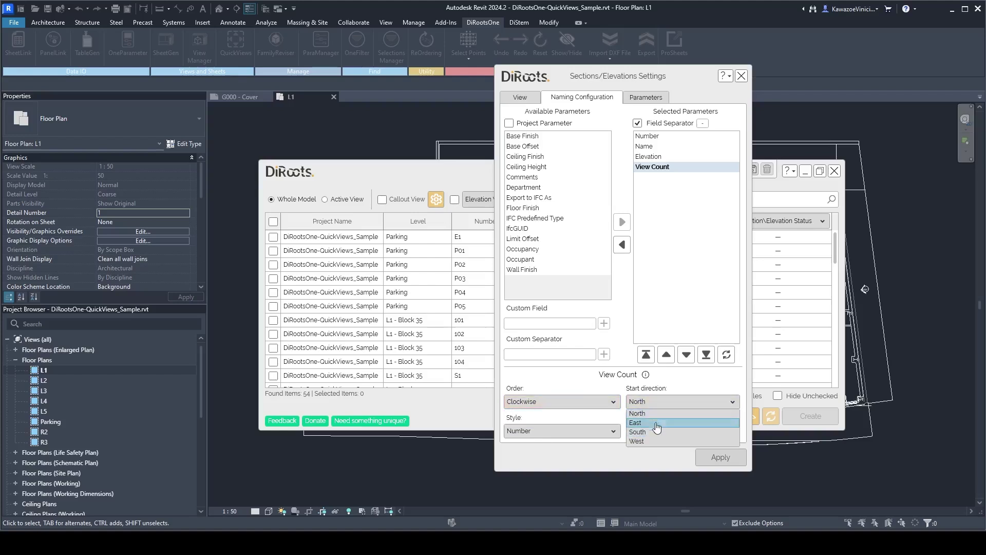
{"action": "left_click", "coordinate": [653, 400]}
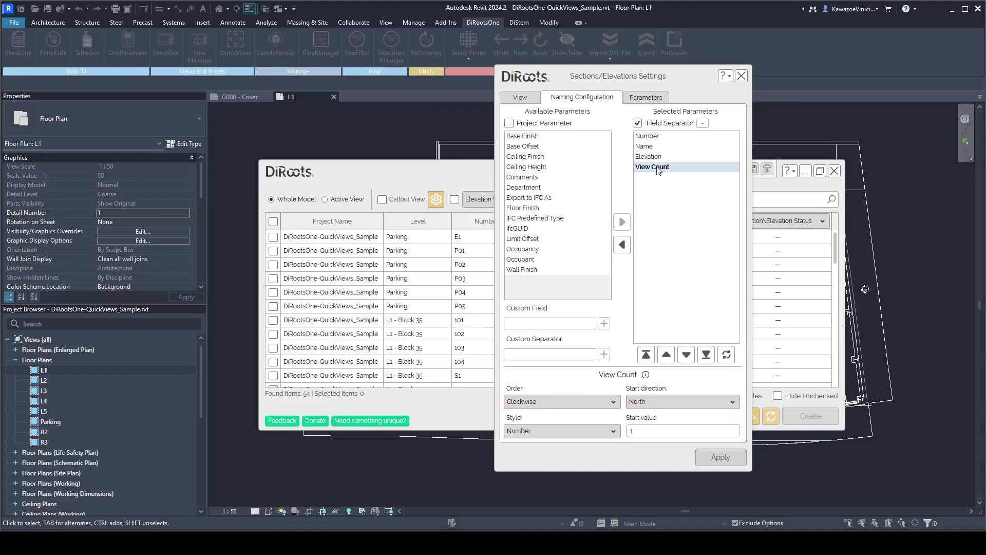
- Add the Browser Org shared parameter with the value Elevation to the elevation views and apply the settings
{"action": "left_click", "coordinate": [646, 98]}
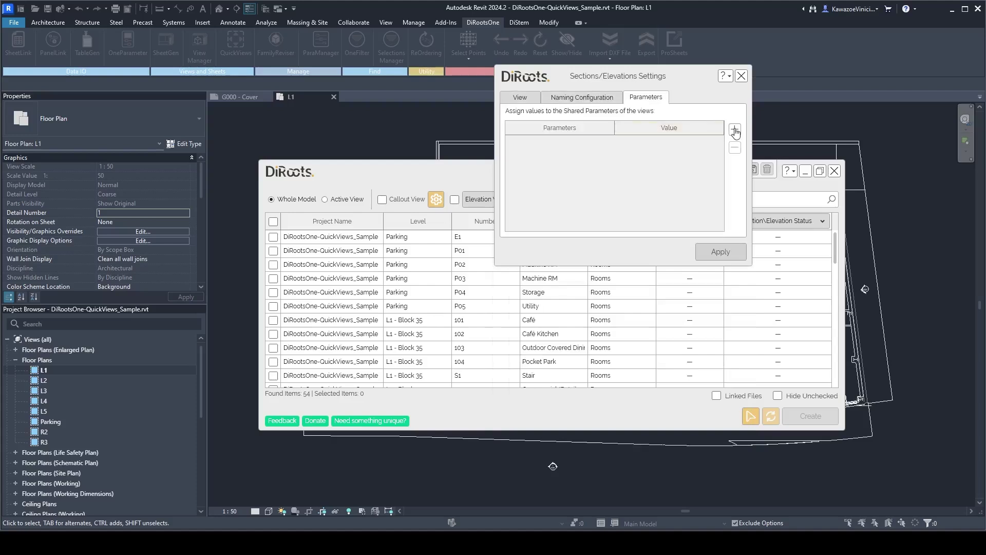
{"action": "left_click", "coordinate": [734, 129]}
{"action": "left_click", "coordinate": [567, 146]}
{"action": "left_click", "coordinate": [548, 144]}
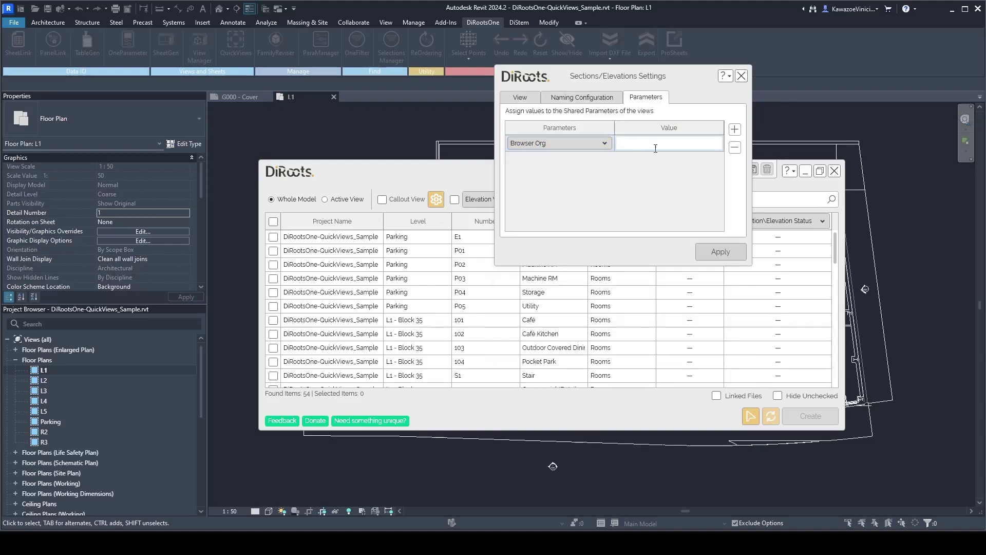
{"action": "type", "text": "Elevation"}
{"action": "left_click", "coordinate": [721, 252]}
- Pick the Outdoor Covered Dining 103, Commercial/Retail 105 and Residential Lobby 106 rooms in the L1 plan and finish the selection
{"action": "mouse_move", "coordinate": [552, 175]}
{"action": "left_mouse_down"}
{"action": "mouse_move", "coordinate": [614, 134]}
{"action": "mouse_move", "coordinate": [535, 154]}
{"action": "mouse_move", "coordinate": [558, 157]}
{"action": "left_mouse_up"}
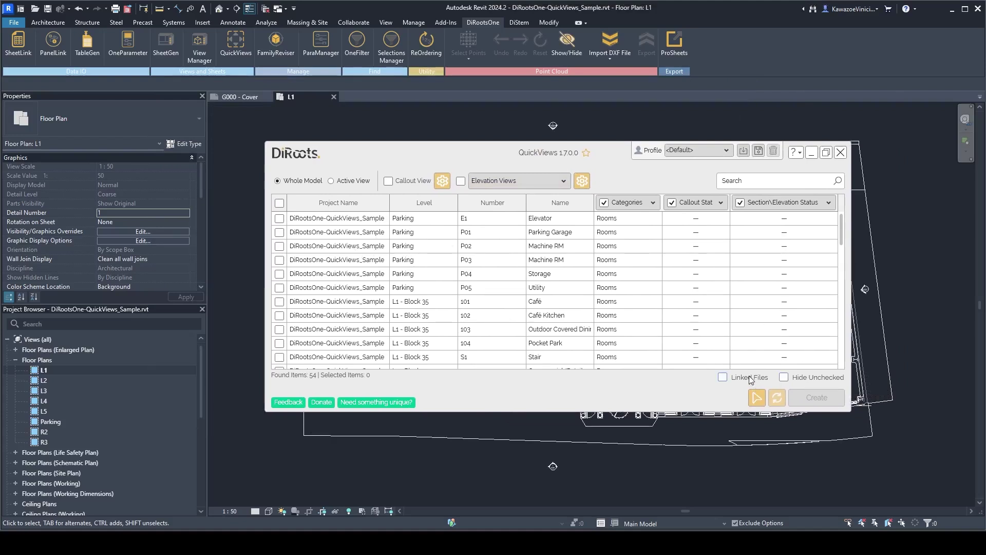
{"action": "scroll", "coordinate": [531, 258], "scroll_direction": "down", "scroll_amount": 3}
{"action": "scroll", "coordinate": [531, 258], "scroll_direction": "up", "scroll_amount": 3}
{"action": "scroll", "coordinate": [338, 235], "scroll_direction": "down", "scroll_amount": 2}
{"action": "scroll", "coordinate": [329, 241], "scroll_direction": "up", "scroll_amount": 2}
{"action": "left_click", "coordinate": [755, 401]}
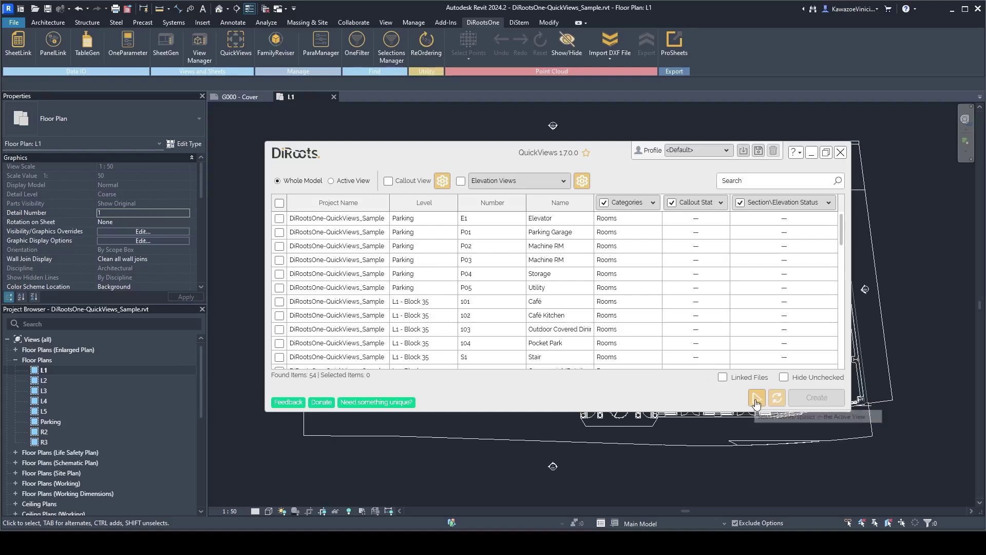
{"action": "scroll", "coordinate": [609, 349], "scroll_direction": "up", "scroll_amount": 3}
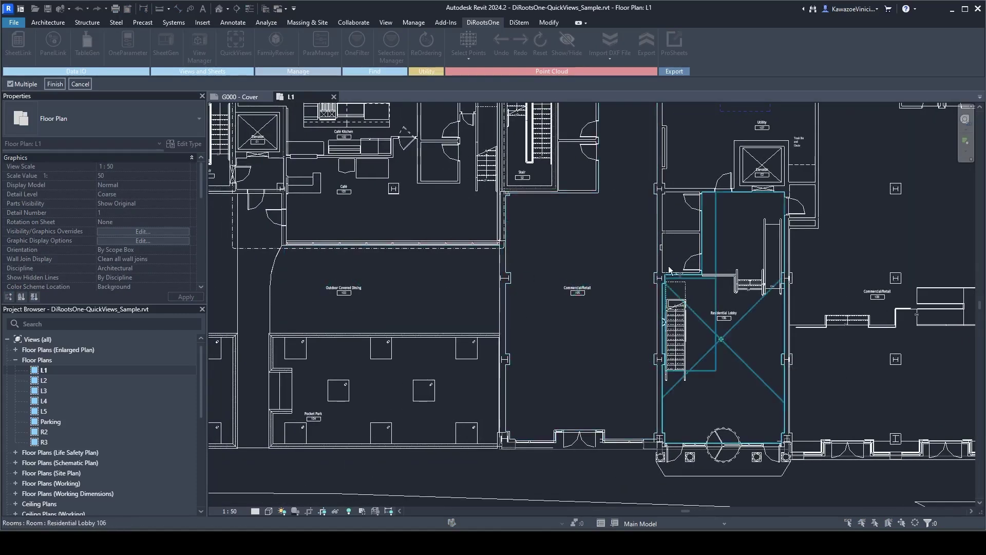
{"action": "left_click", "coordinate": [55, 84]}
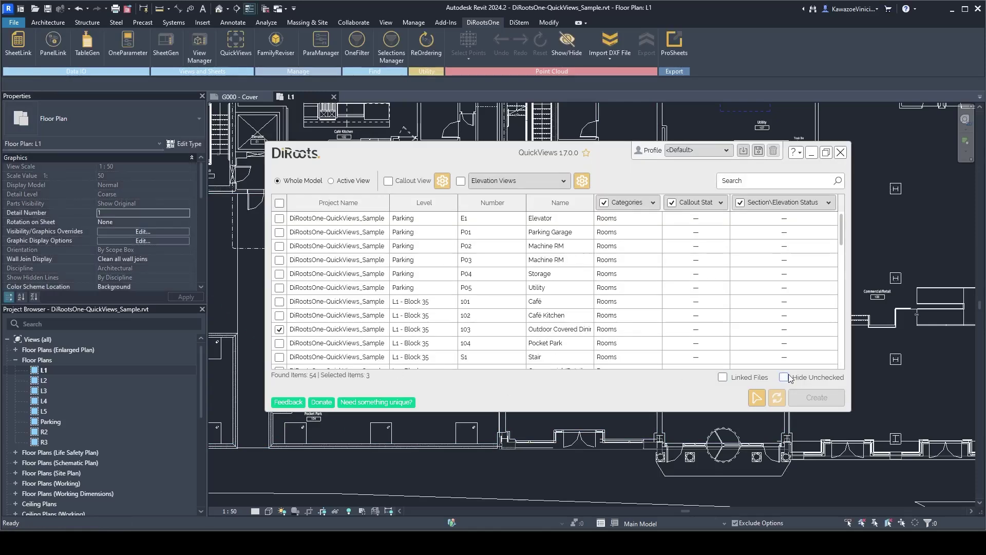
- Hide the unchecked rooms, then create callout and elevation views for the selected rooms
{"action": "left_click", "coordinate": [788, 377]}
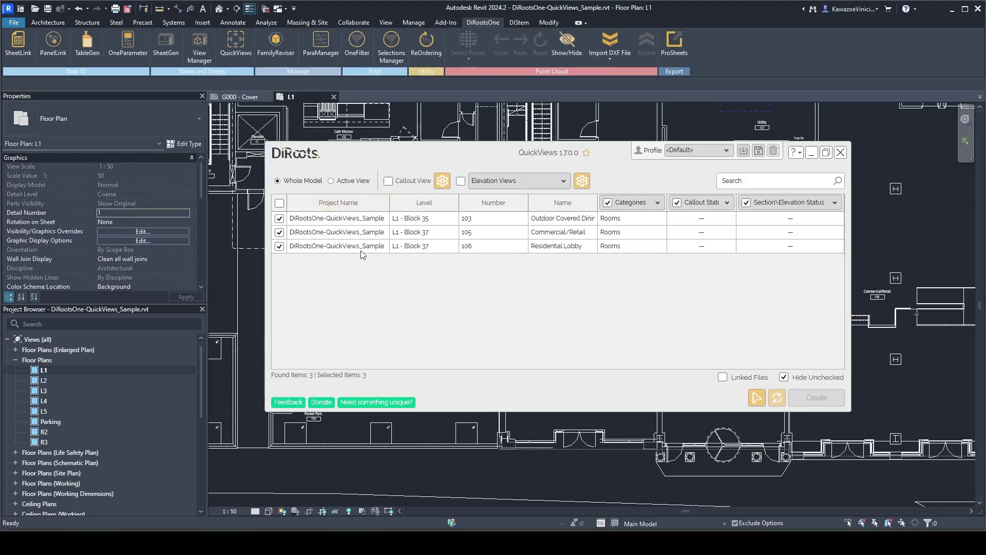
{"action": "left_click", "coordinate": [389, 181]}
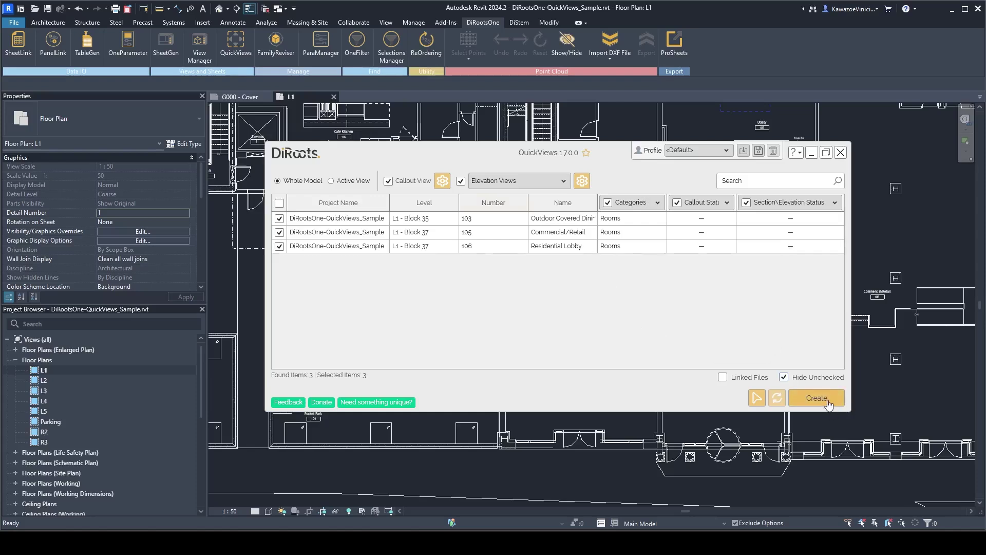
{"action": "left_click", "coordinate": [828, 404]}
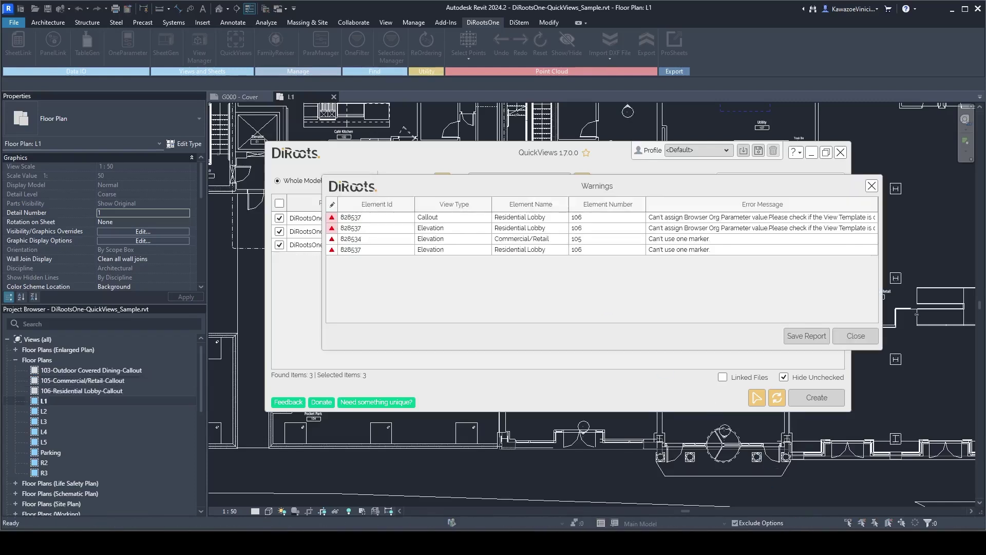
- Review the full error messages in the Warnings report, widening it as needed, and close it
{"action": "left_click_drag", "start_coordinate": [619, 178], "coordinate": [636, 273]}
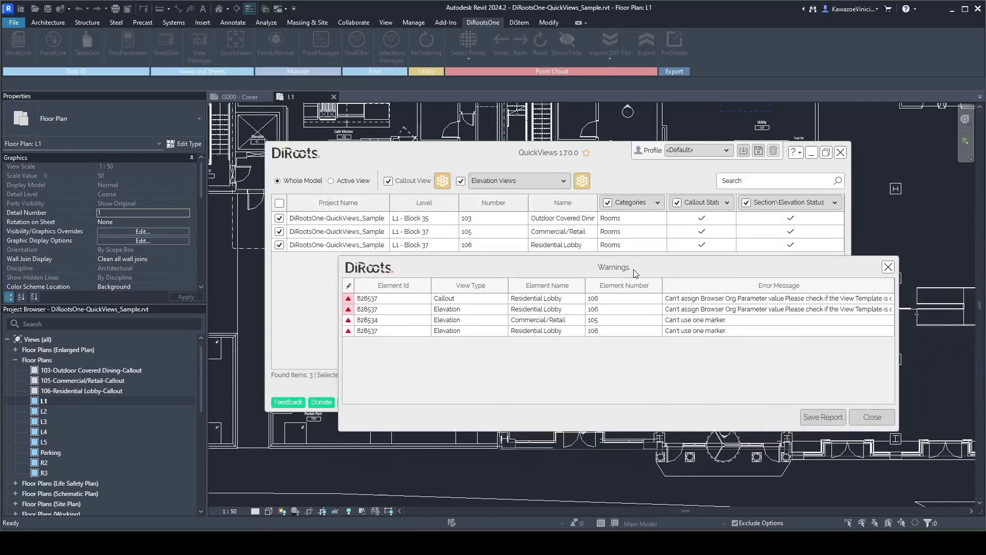
{"action": "left_click_drag", "start_coordinate": [555, 279], "coordinate": [546, 210]}
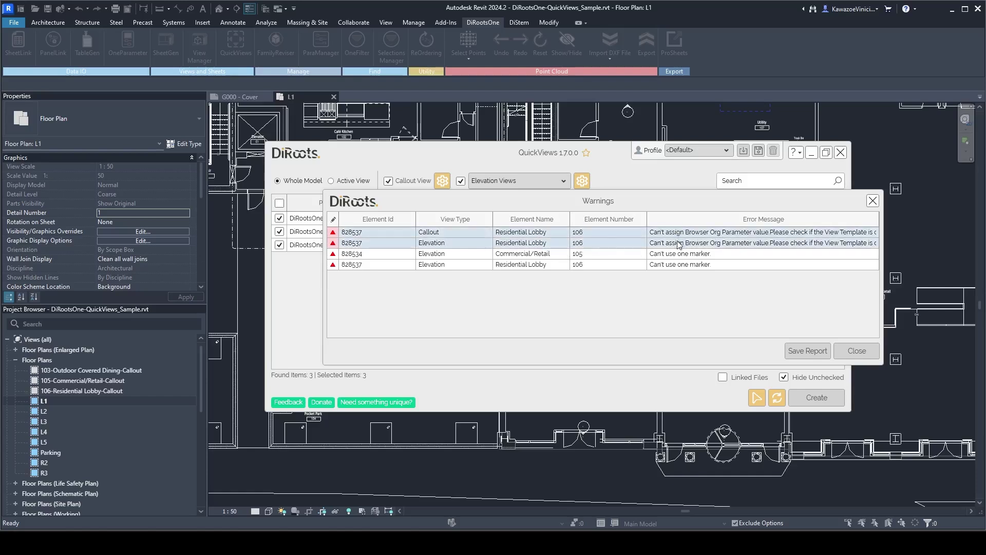
{"action": "left_click_drag", "start_coordinate": [607, 204], "coordinate": [545, 208]}
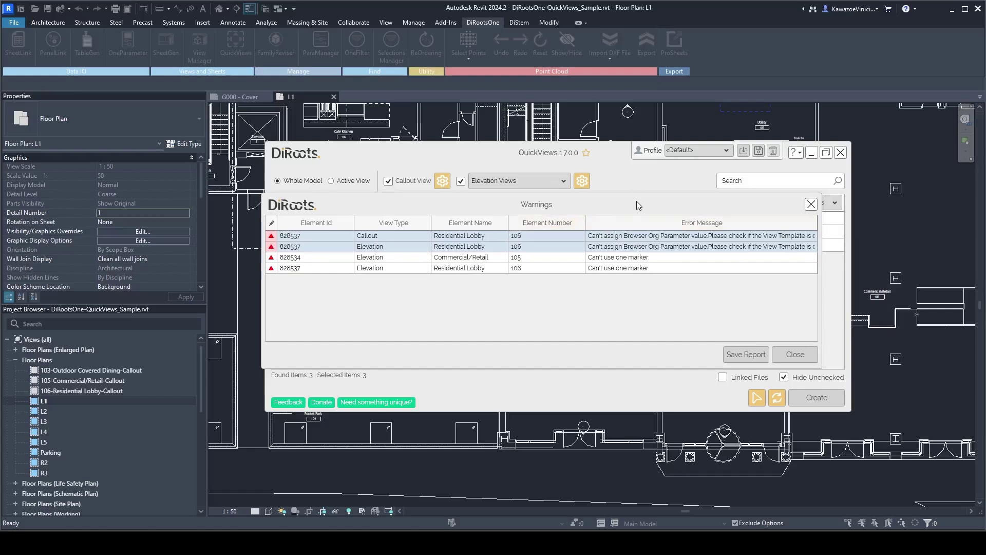
{"action": "left_click_drag", "start_coordinate": [821, 246], "coordinate": [883, 246]}
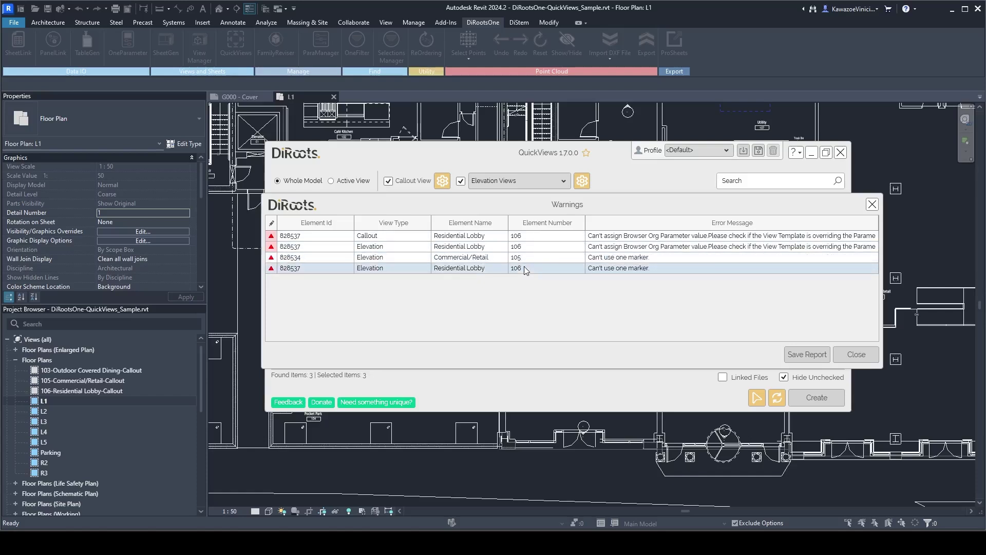
{"action": "left_click_drag", "start_coordinate": [641, 199], "coordinate": [603, 197]}
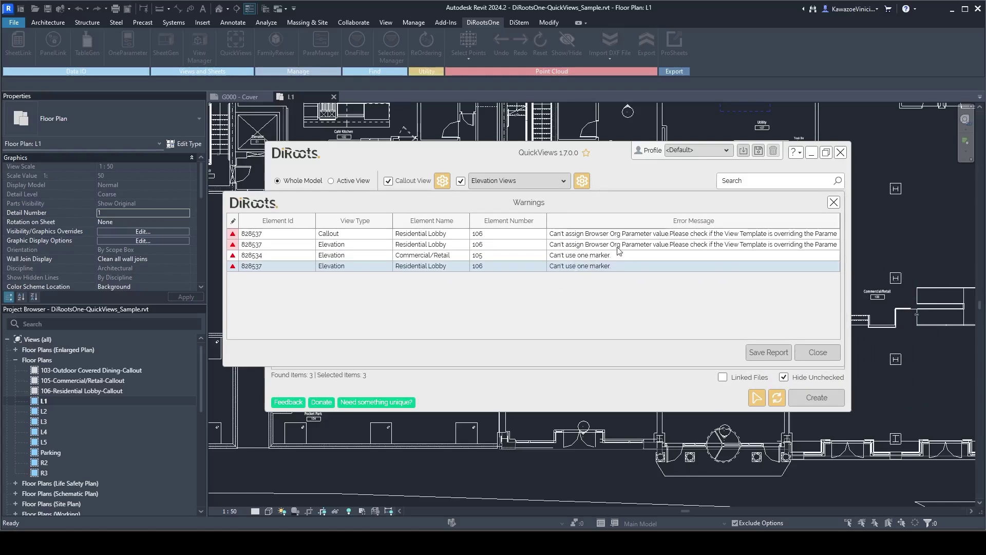
{"action": "left_click", "coordinate": [826, 359]}
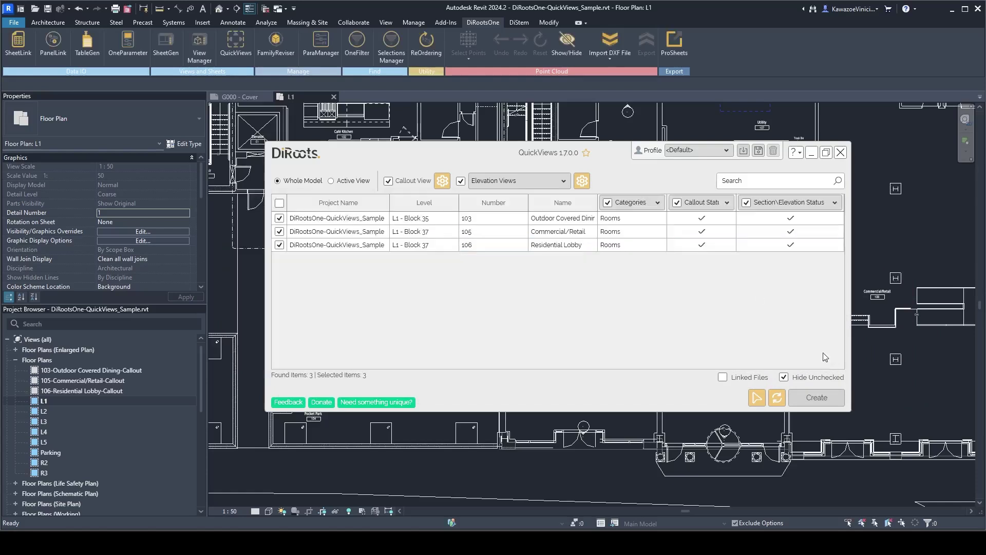
- Exclude Browser Org from the Architectural Plan view template and check which view template the Callout Settings use
{"action": "mouse_move", "coordinate": [550, 153]}
{"action": "left_mouse_down"}
{"action": "mouse_move", "coordinate": [665, 236]}
{"action": "mouse_move", "coordinate": [667, 320]}
{"action": "mouse_move", "coordinate": [478, 422]}
{"action": "mouse_move", "coordinate": [300, 166]}
{"action": "mouse_move", "coordinate": [600, 148]}
{"action": "left_mouse_up"}
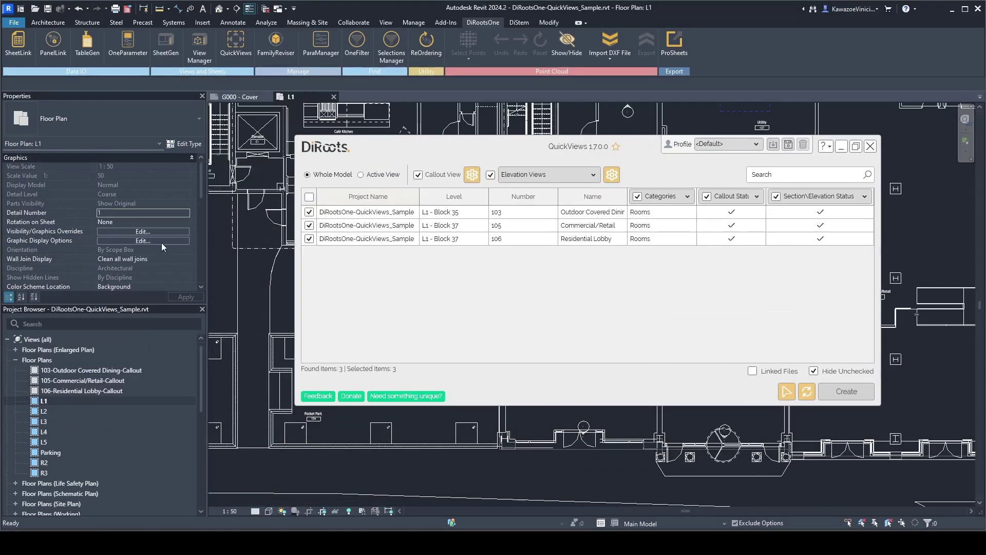
{"action": "scroll", "coordinate": [155, 245], "scroll_direction": "down", "scroll_amount": 5}
{"action": "left_click_drag", "start_coordinate": [464, 145], "coordinate": [475, 166]}
{"action": "left_click", "coordinate": [138, 213]}
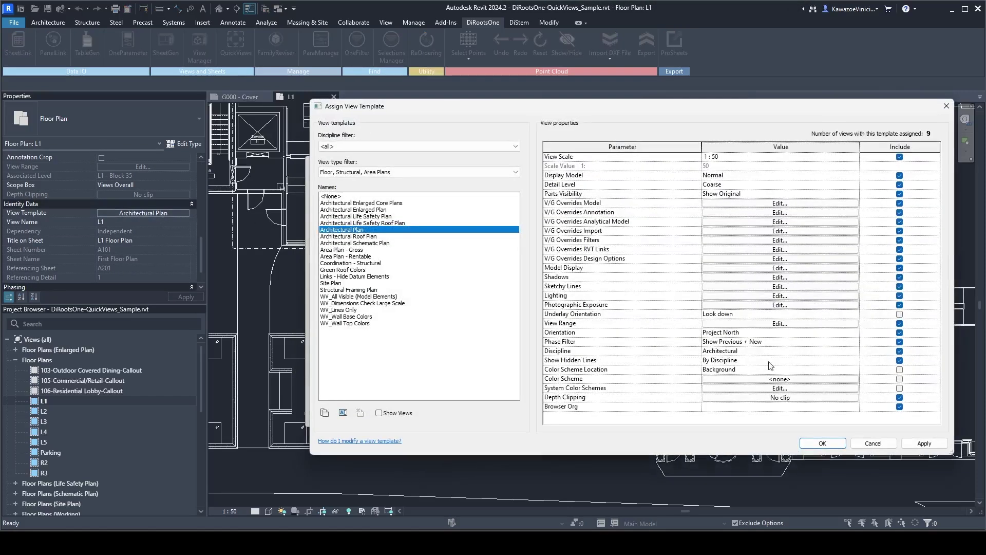
{"action": "left_click", "coordinate": [899, 408]}
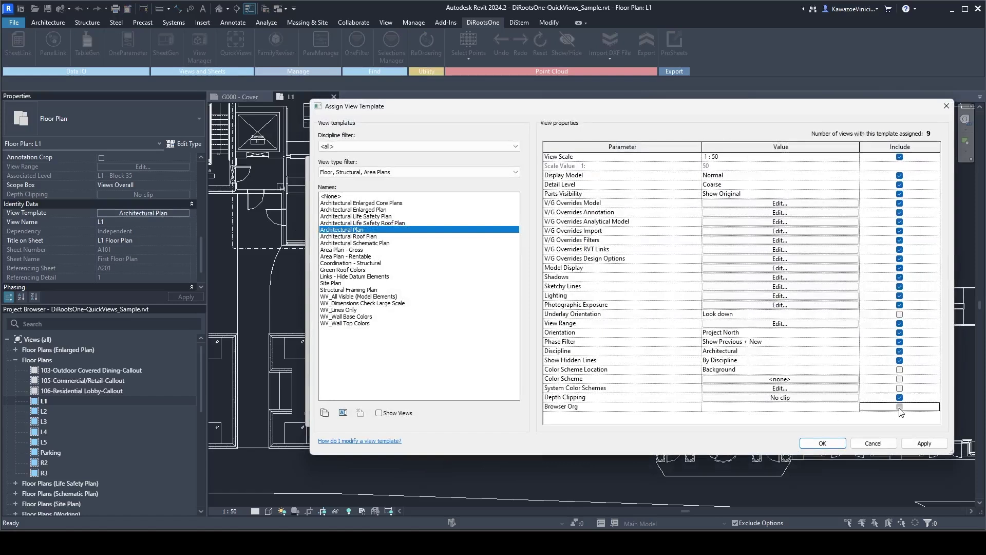
{"action": "left_click", "coordinate": [823, 444]}
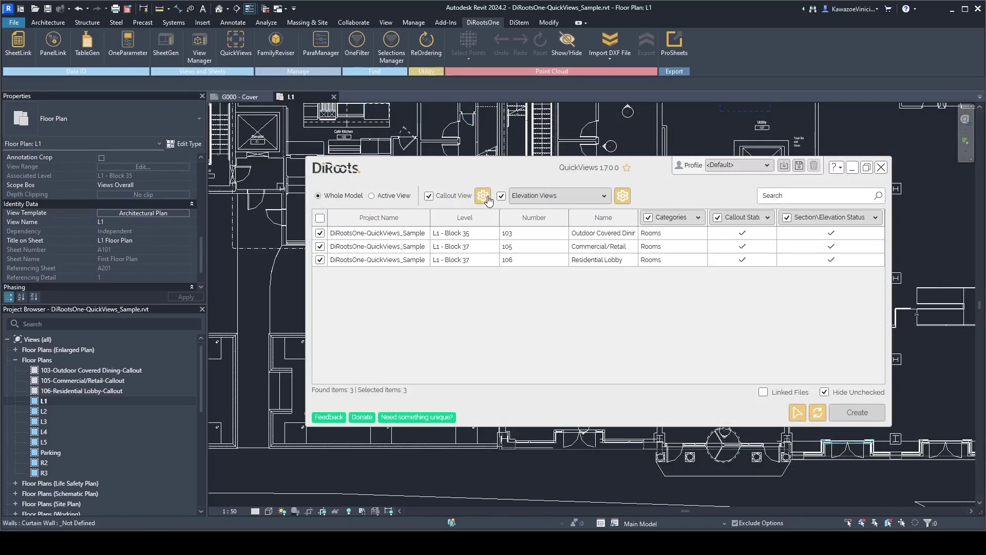
{"action": "left_click", "coordinate": [483, 196]}
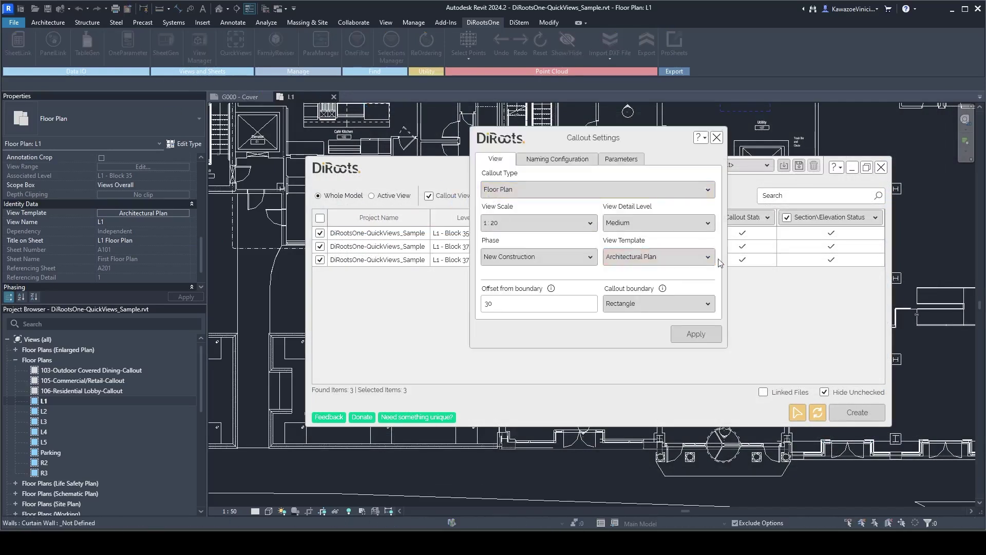
{"action": "left_click", "coordinate": [717, 137]}
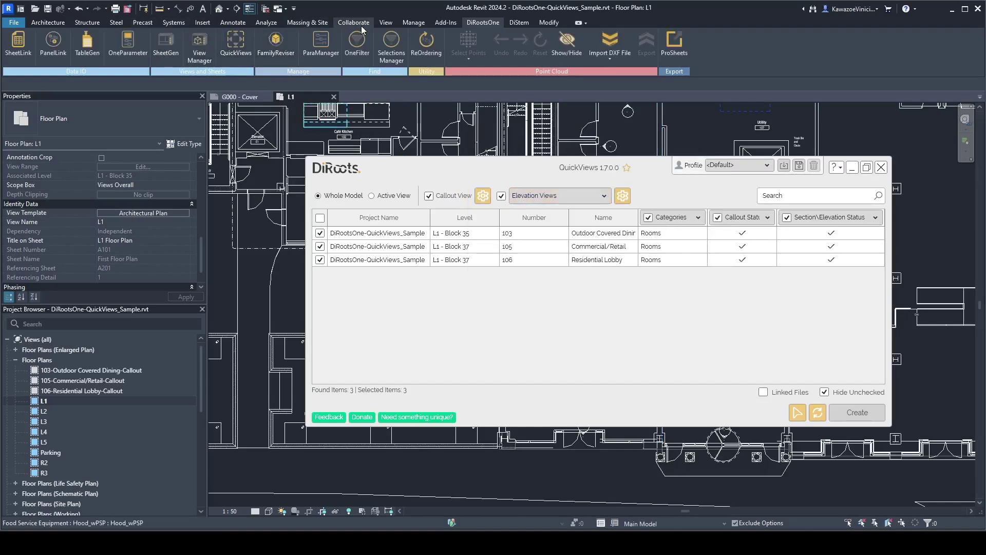
- Exclude Browser Org from the Architectural Elevation (Interior) view template
{"action": "left_click", "coordinate": [385, 23]}
{"action": "left_click", "coordinate": [51, 55]}
{"action": "left_click", "coordinate": [56, 125]}
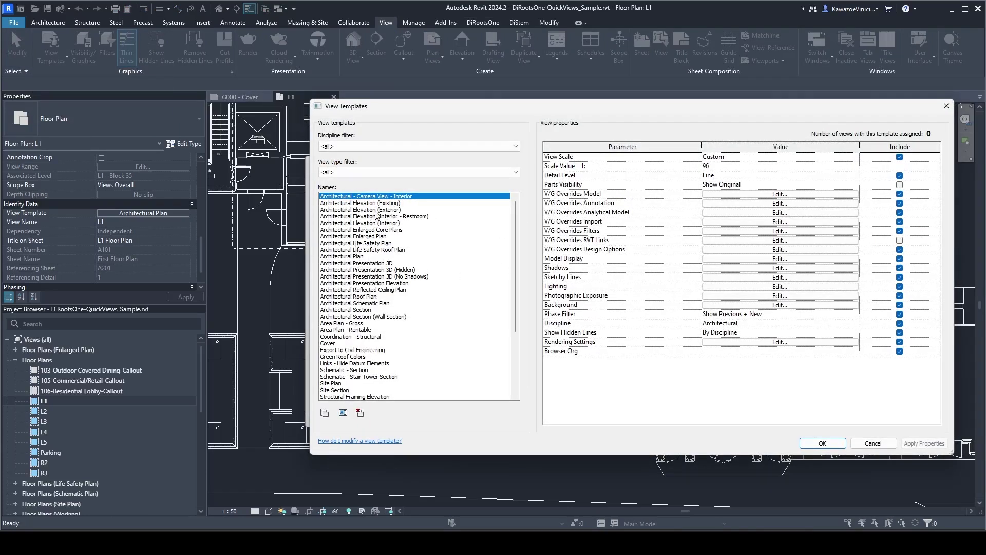
{"action": "left_click", "coordinate": [378, 223]}
{"action": "left_click", "coordinate": [899, 388]}
{"action": "left_click", "coordinate": [822, 443]}
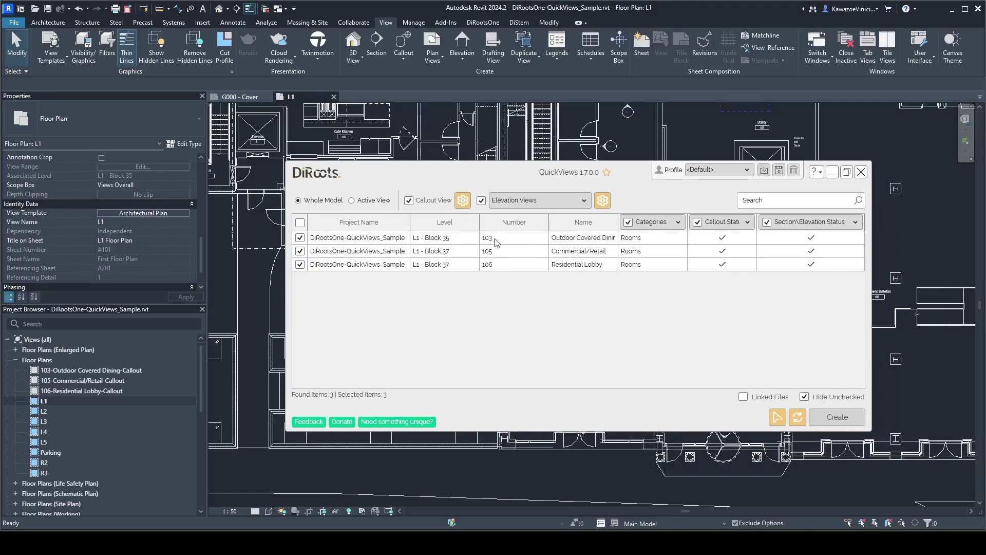
- Delete all elevation and section views of the three listed rooms
{"action": "left_click_drag", "start_coordinate": [438, 243], "coordinate": [442, 271]}
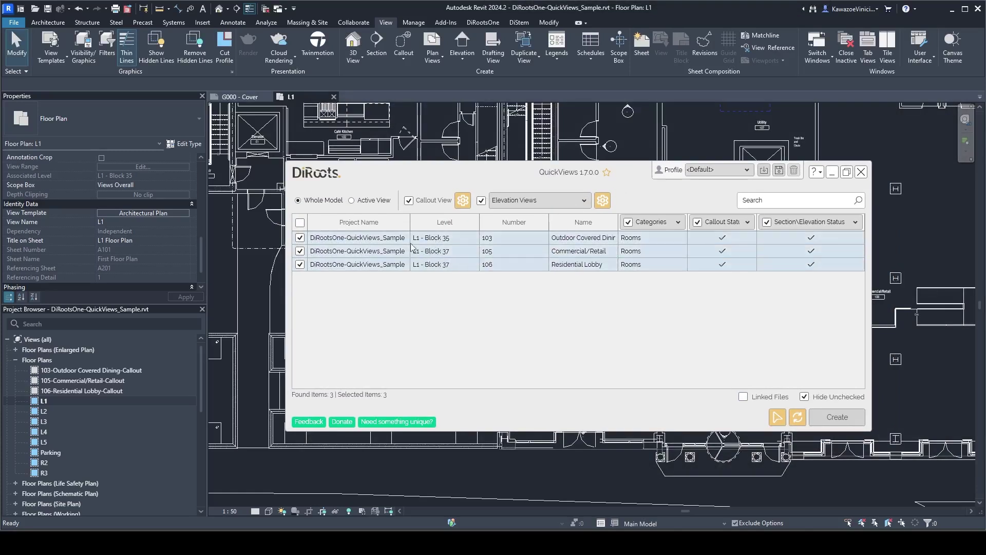
{"action": "right_click", "coordinate": [436, 254]}
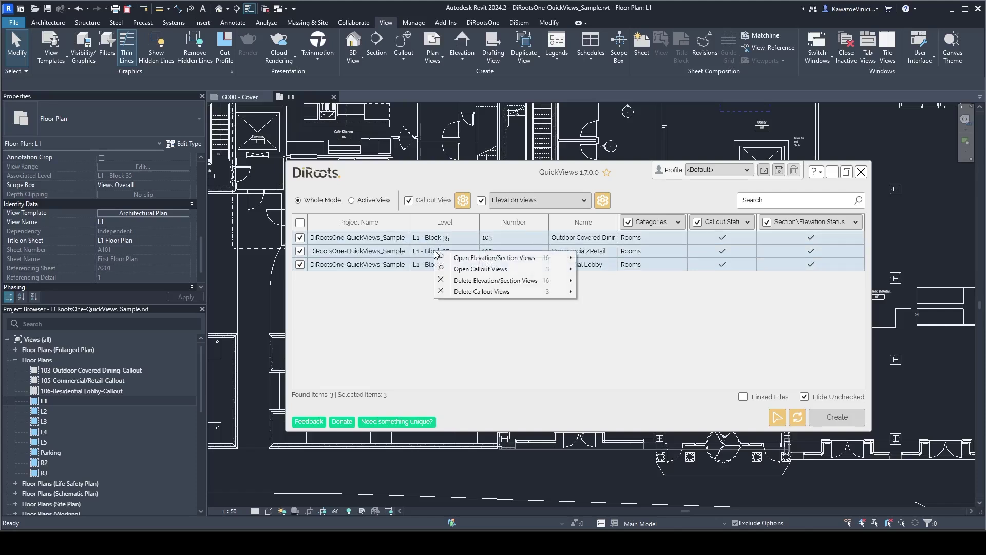
{"action": "mouse_move", "coordinate": [469, 261]}
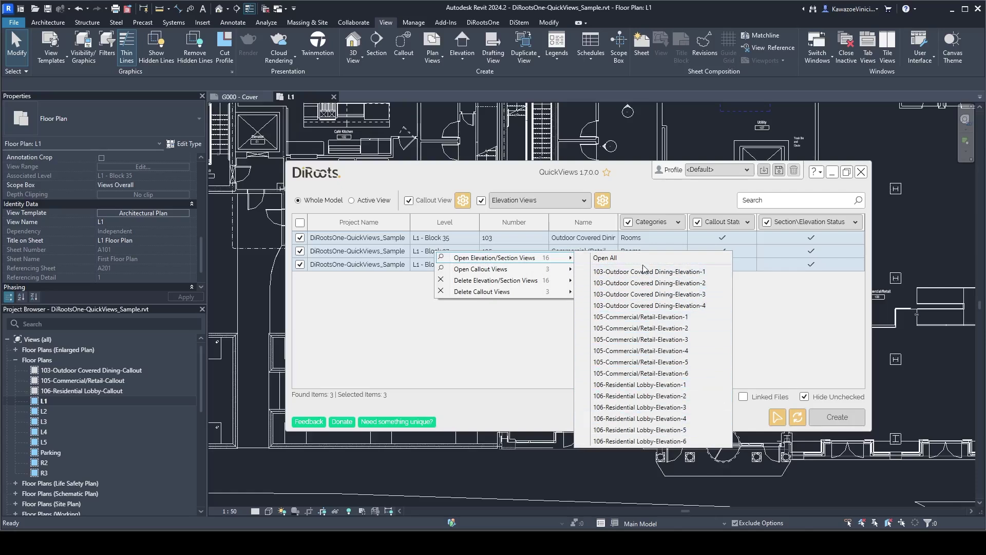
{"action": "mouse_move", "coordinate": [521, 275]}
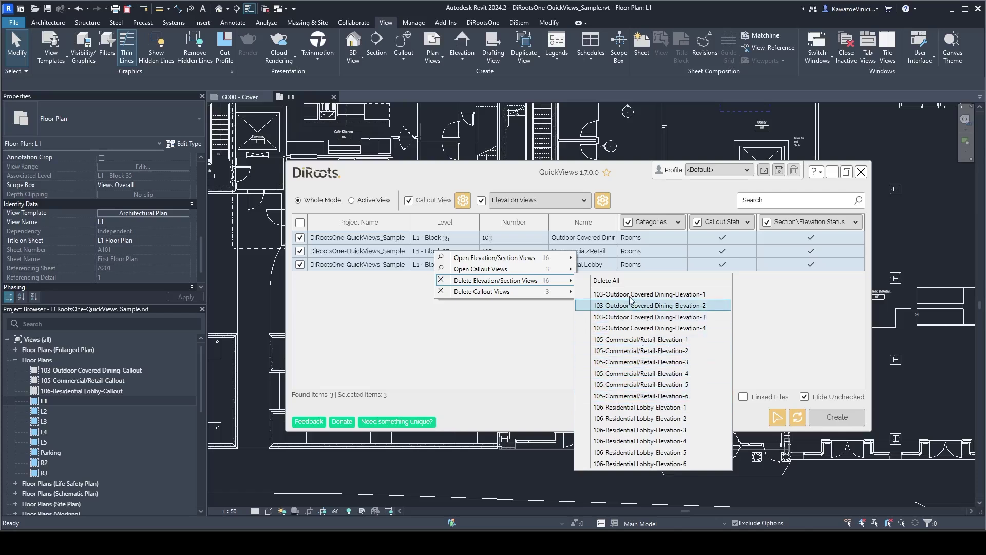
{"action": "left_click", "coordinate": [617, 283]}
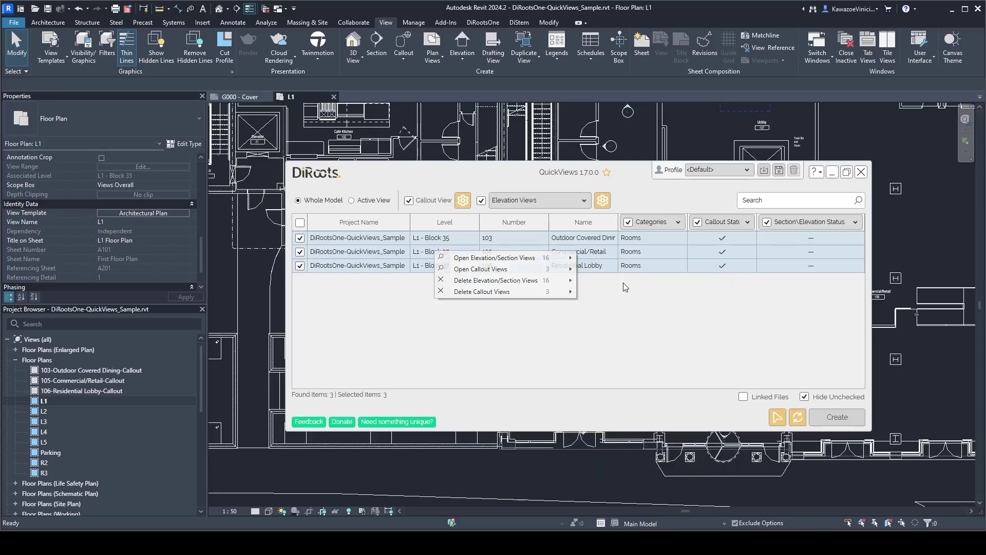
- Delete all callout views of the three listed rooms
{"action": "right_click", "coordinate": [524, 268]}
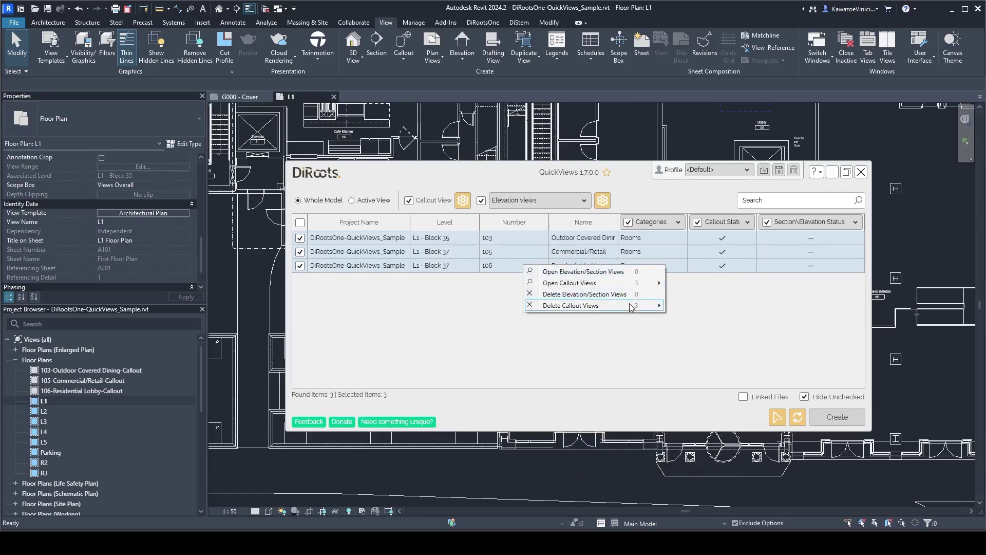
{"action": "mouse_move", "coordinate": [631, 308]}
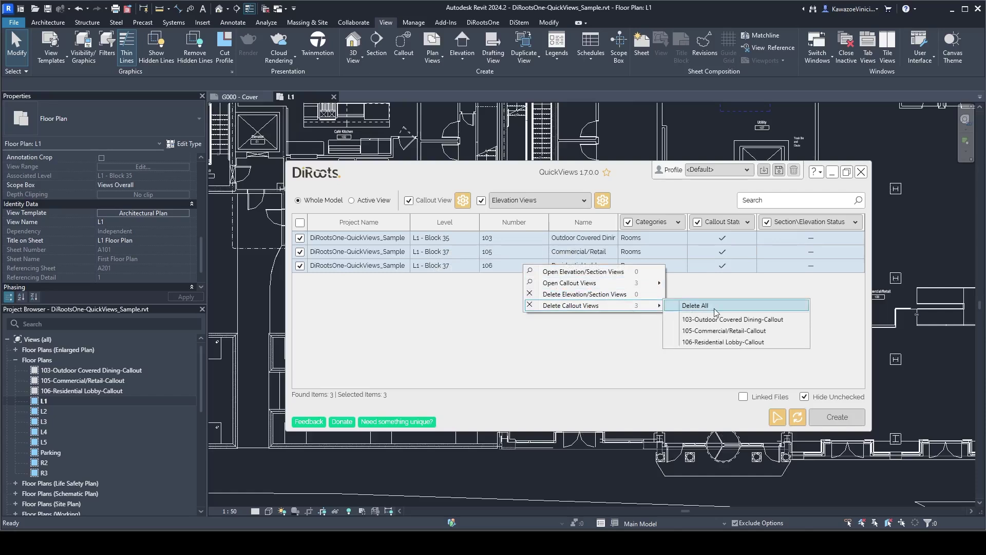
{"action": "left_click", "coordinate": [729, 305]}
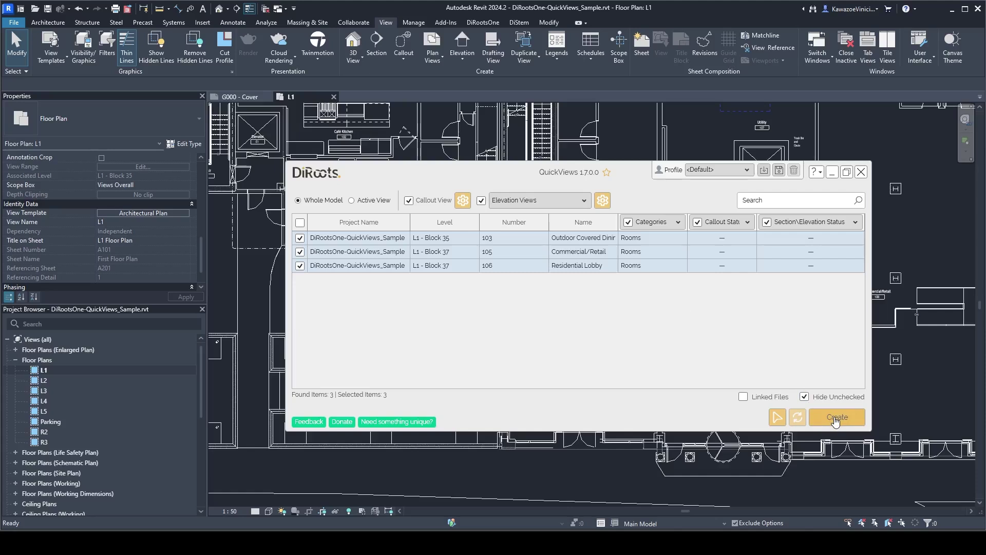
- Create callout and elevation views for the three listed rooms, then read and close the warnings report
{"action": "left_click", "coordinate": [835, 419]}
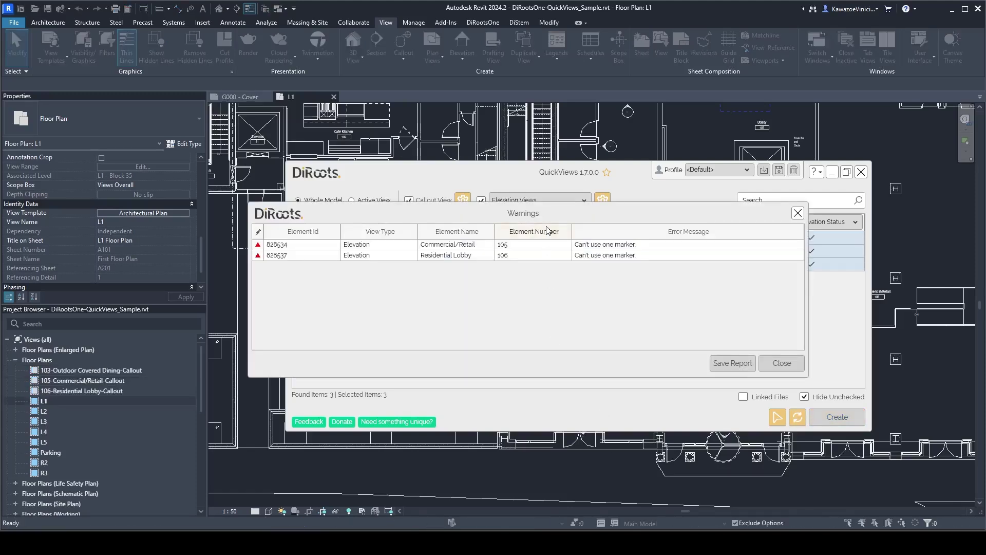
{"action": "left_click_drag", "start_coordinate": [554, 220], "coordinate": [613, 221]}
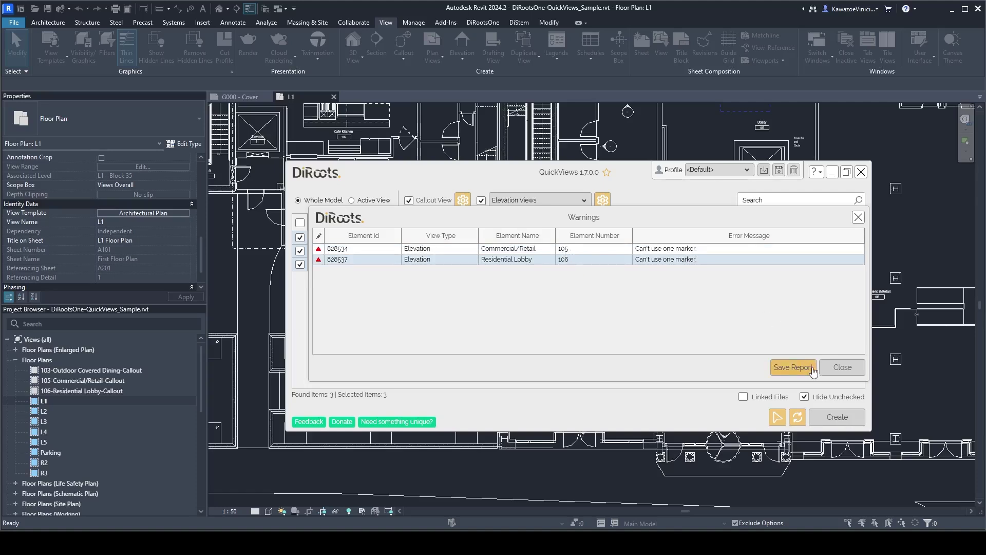
{"action": "left_click", "coordinate": [835, 371]}
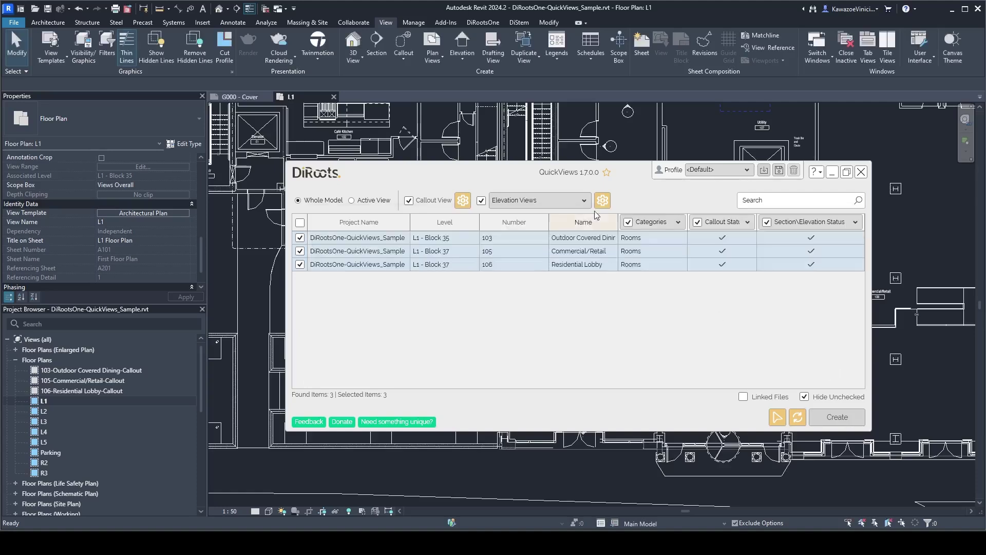
- Collapse the QuickViews window and inspect the individual elevation directions of the marker in Outdoor Covered Dining 103
{"action": "double_click", "coordinate": [616, 176]}
{"action": "scroll", "coordinate": [420, 299], "scroll_direction": "up", "scroll_amount": 3}
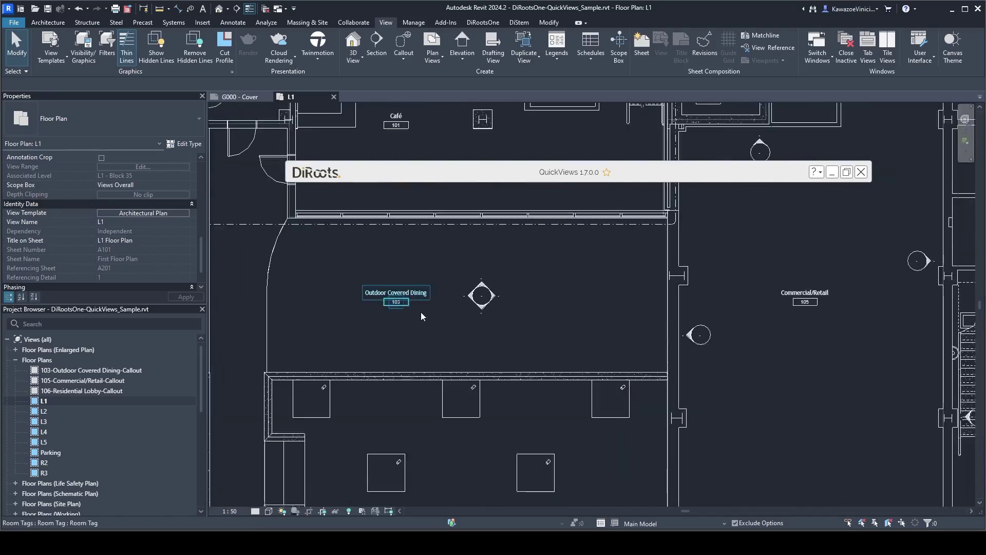
{"action": "left_click", "coordinate": [483, 316]}
{"action": "left_click", "coordinate": [482, 309]}
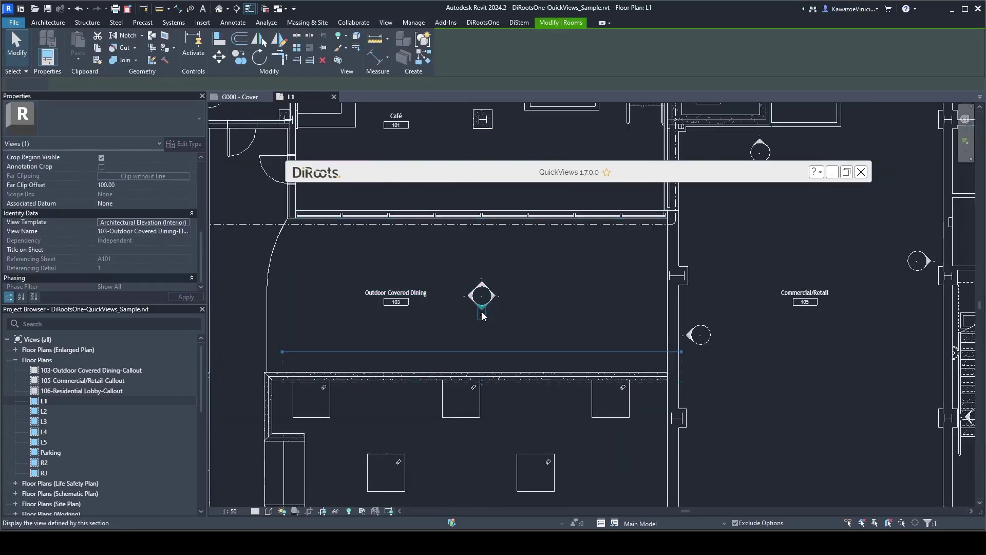
{"action": "left_click", "coordinate": [465, 298]}
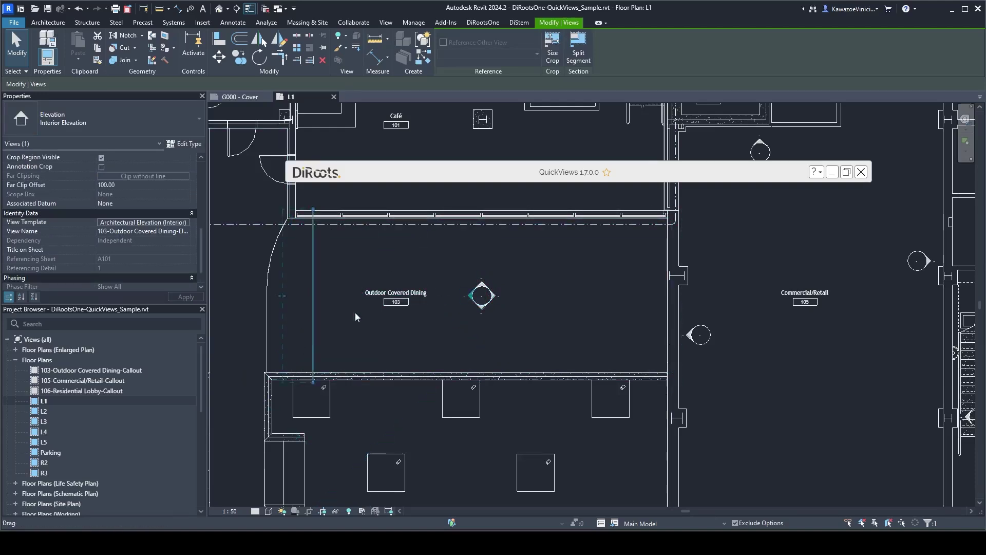
{"action": "key", "text": "Escape"}
- Examine how the elevation markers are placed along the walls of Commercial/Retail 105 and Residential Lobby 106
{"action": "scroll", "coordinate": [624, 322], "scroll_direction": "down", "scroll_amount": 2}
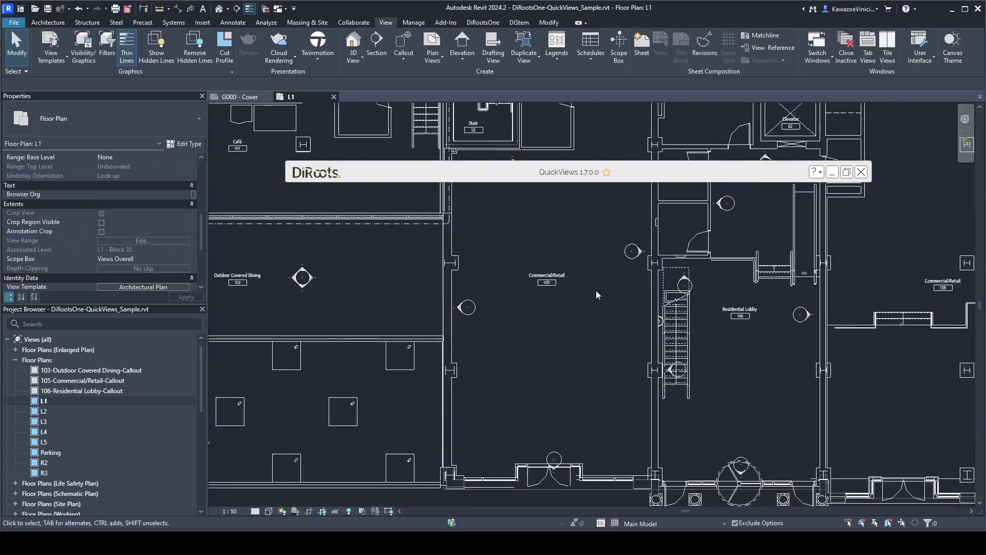
{"action": "scroll", "coordinate": [549, 282], "scroll_direction": "up", "scroll_amount": 3}
{"action": "scroll", "coordinate": [549, 281], "scroll_direction": "down", "scroll_amount": 3}
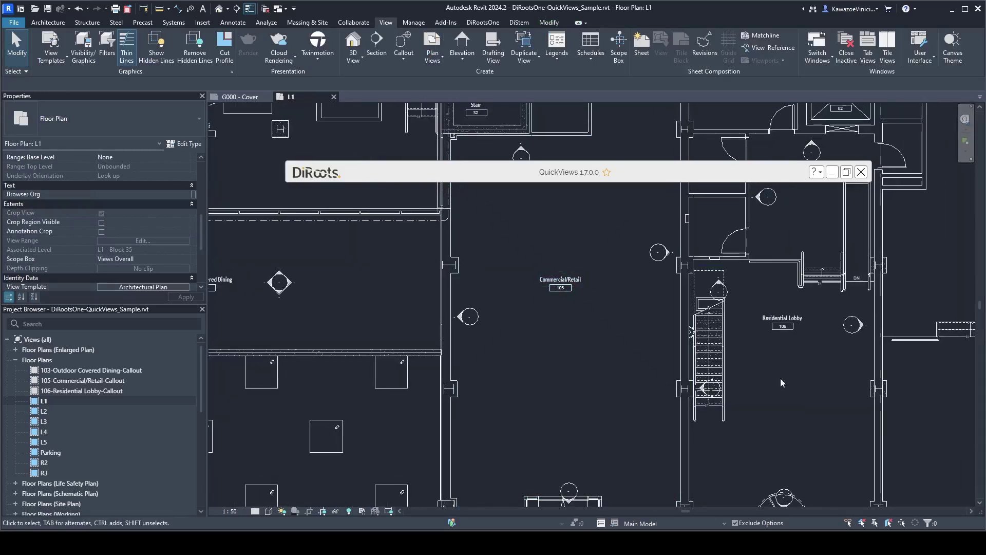
{"action": "scroll", "coordinate": [783, 381], "scroll_direction": "down", "scroll_amount": 2}
{"action": "scroll", "coordinate": [553, 380], "scroll_direction": "up", "scroll_amount": 2}
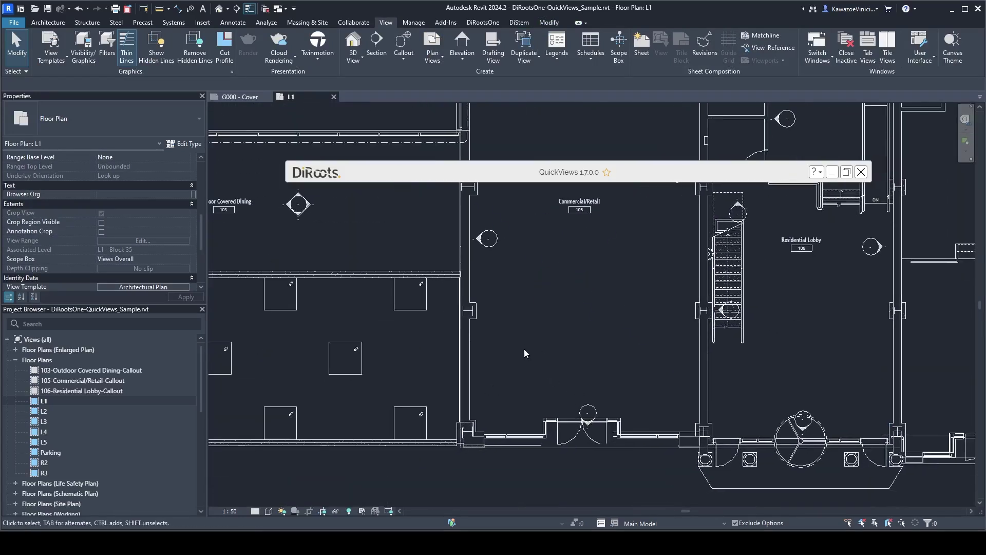
{"action": "scroll", "coordinate": [538, 354], "scroll_direction": "down", "scroll_amount": 3}
{"action": "scroll", "coordinate": [536, 198], "scroll_direction": "up", "scroll_amount": 1}
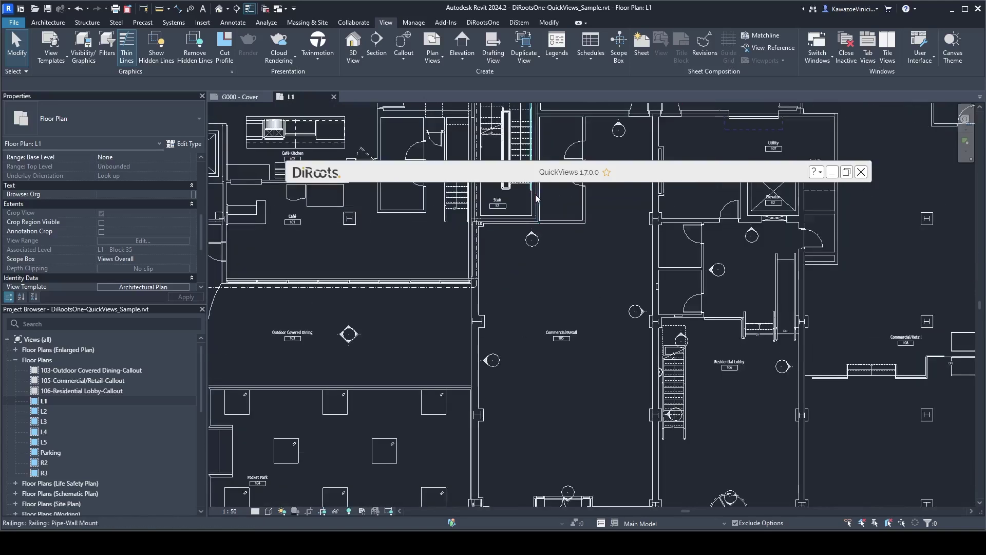
{"action": "middle_click_drag", "start_coordinate": [536, 198], "coordinate": [531, 266]}
{"action": "left_click_drag", "start_coordinate": [644, 173], "coordinate": [429, 97]}
{"action": "scroll", "coordinate": [679, 231], "scroll_direction": "up", "scroll_amount": 4}
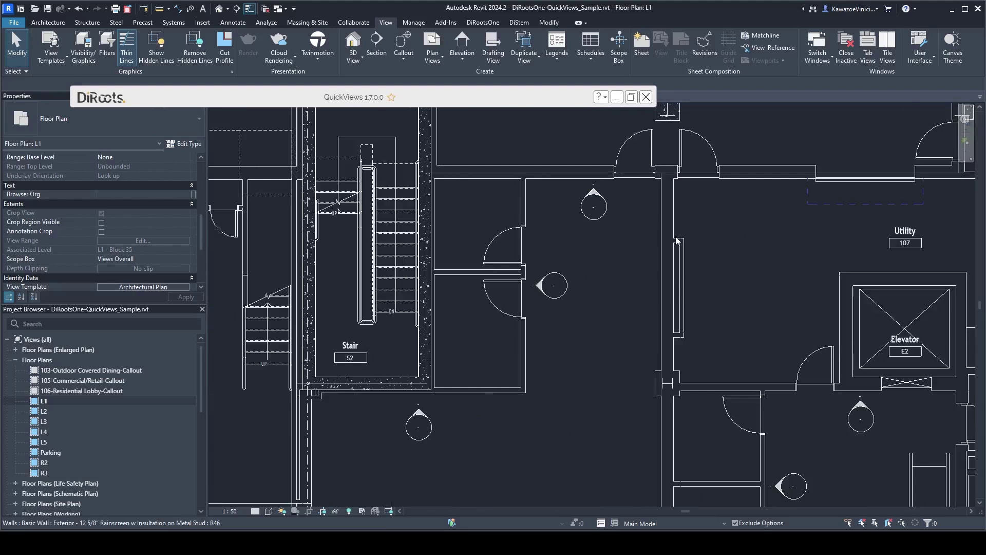
{"action": "scroll", "coordinate": [678, 231], "scroll_direction": "down", "scroll_amount": 4}
{"action": "scroll", "coordinate": [590, 282], "scroll_direction": "up", "scroll_amount": 3}
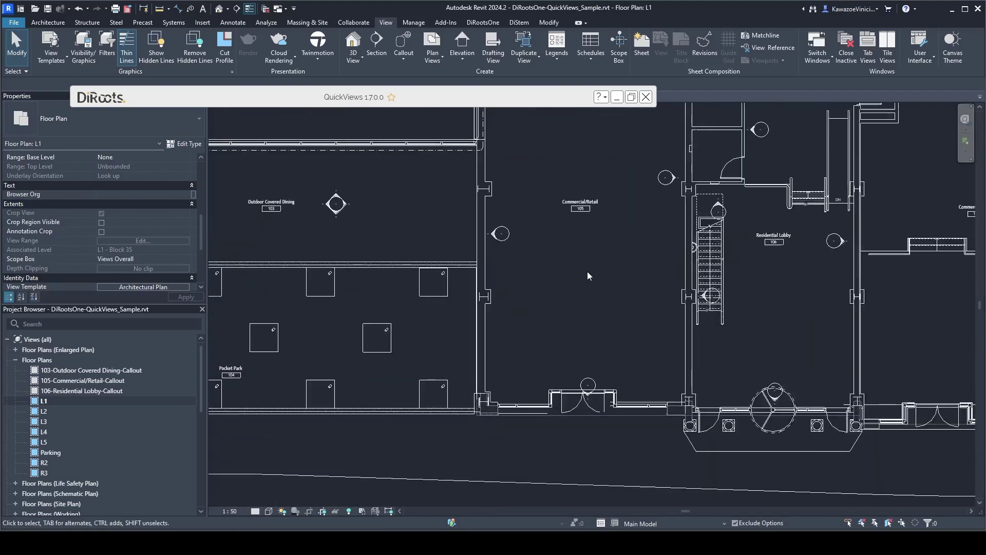
{"action": "scroll", "coordinate": [495, 220], "scroll_direction": "up", "scroll_amount": 2}
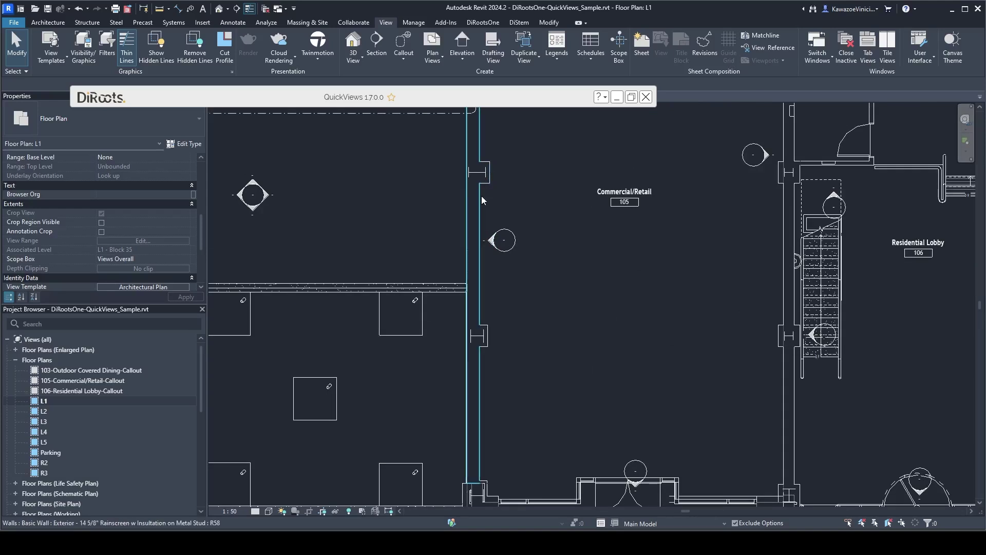
- Inspect the extents of the Commercial/Retail 105 elevation facing the wall shared with Outdoor Covered Dining
{"action": "scroll", "coordinate": [484, 187], "scroll_direction": "up", "scroll_amount": 2}
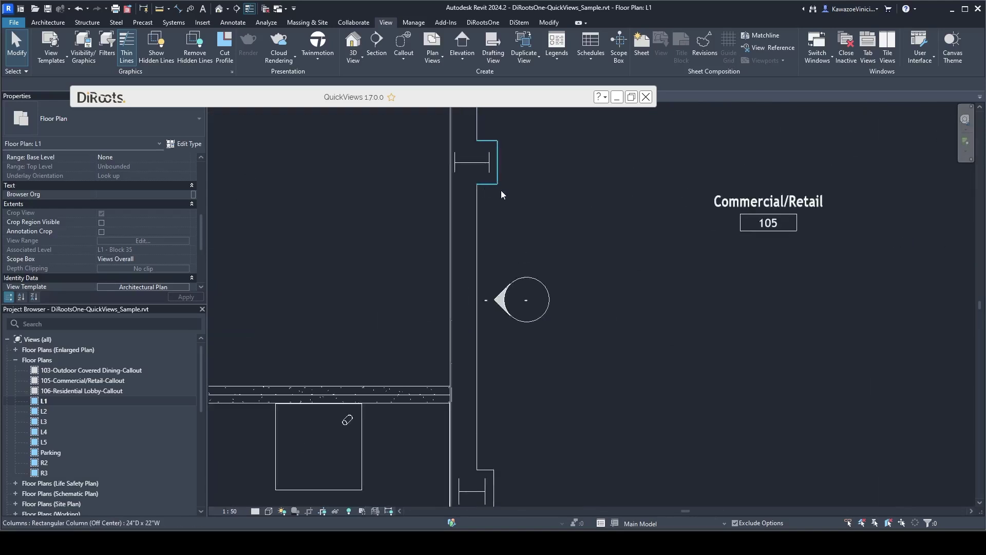
{"action": "scroll", "coordinate": [501, 203], "scroll_direction": "down", "scroll_amount": 2}
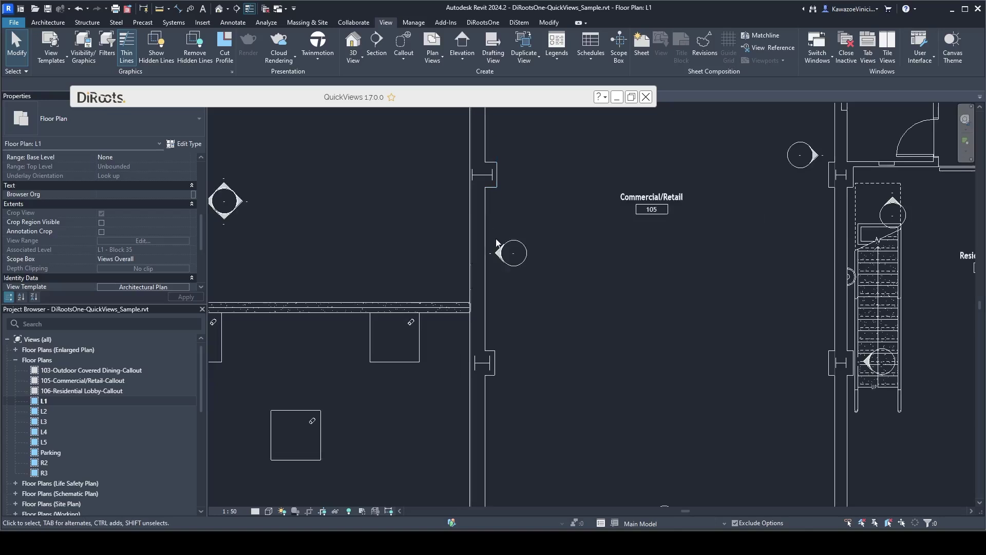
{"action": "left_click", "coordinate": [502, 253]}
{"action": "scroll", "coordinate": [524, 250], "scroll_direction": "down", "scroll_amount": 2}
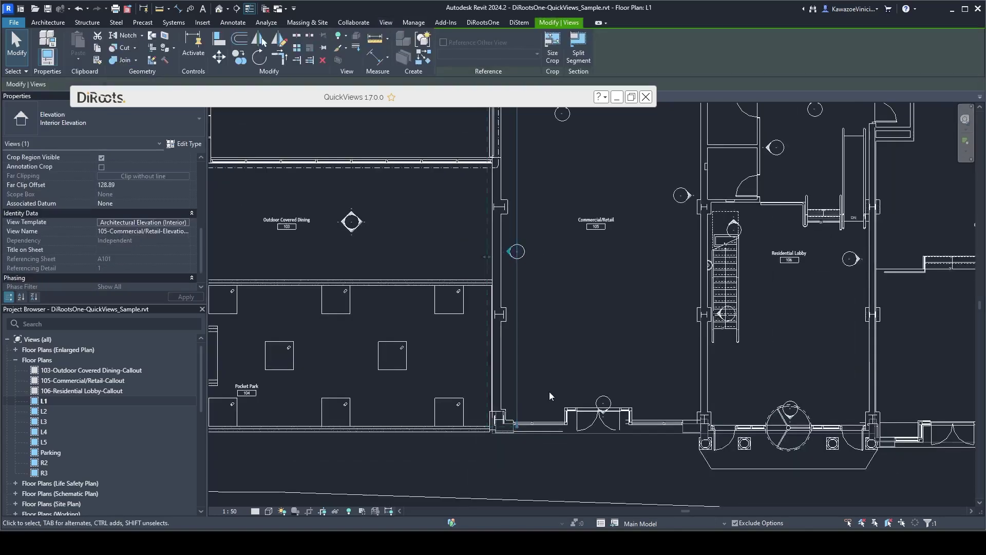
{"action": "scroll", "coordinate": [544, 283], "scroll_direction": "down", "scroll_amount": 1}
{"action": "middle_click_drag", "start_coordinate": [544, 283], "coordinate": [570, 373]}
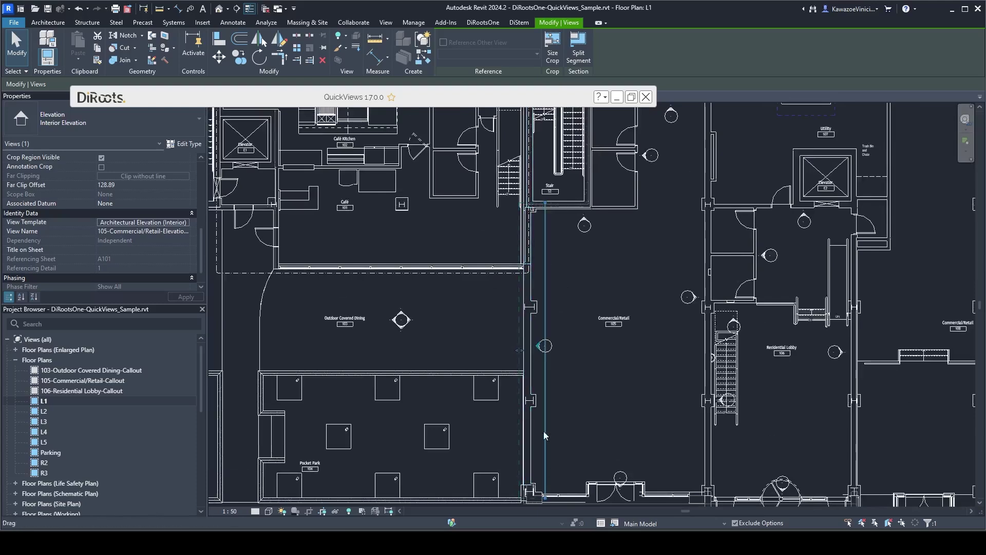
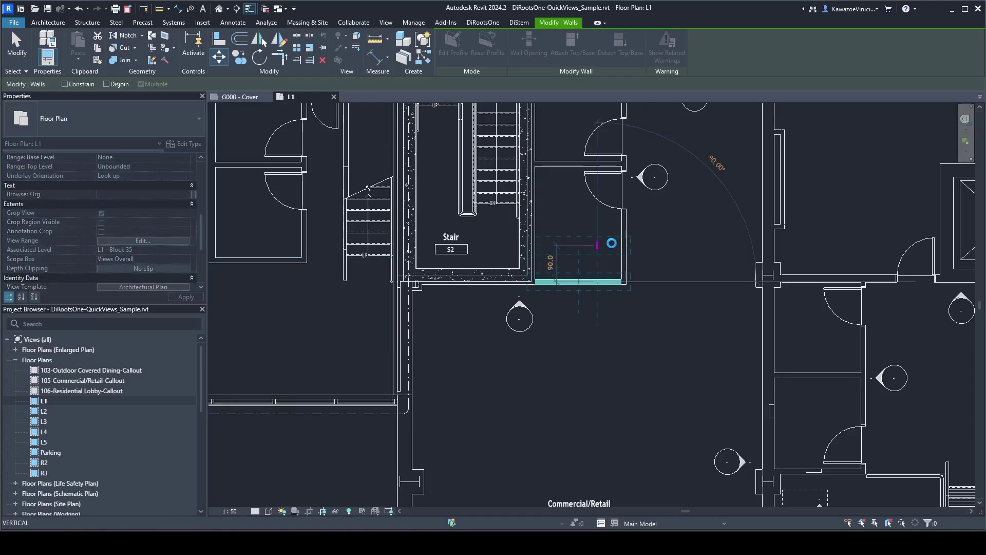
- Move the horizontal partition wall beside Stair S2 up the plan by 90 and check the nearby elevation's extents
{"action": "left_click", "coordinate": [611, 243]}
{"action": "key", "text": "Escape"}
{"action": "left_click", "coordinate": [642, 184]}
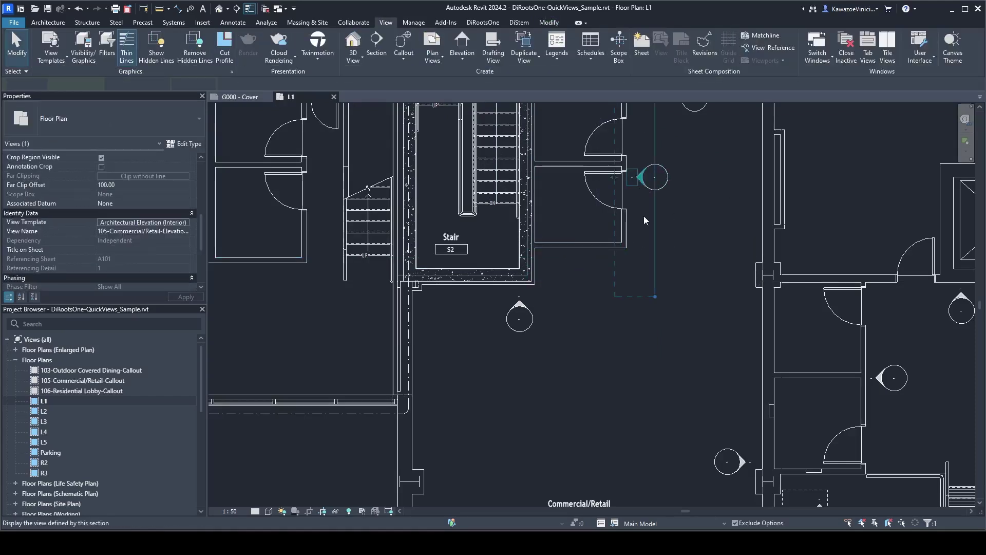
- Compare the moved partition wall beside Stair S2 with the extents of the adjacent Commercial/Retail elevation
{"action": "scroll", "coordinate": [621, 319], "scroll_direction": "down", "scroll_amount": 3}
{"action": "scroll", "coordinate": [618, 339], "scroll_direction": "up", "scroll_amount": 2}
{"action": "left_click", "coordinate": [591, 305]}
{"action": "scroll", "coordinate": [587, 305], "scroll_direction": "up", "scroll_amount": 2}
{"action": "left_click_drag", "start_coordinate": [601, 276], "coordinate": [603, 276]}
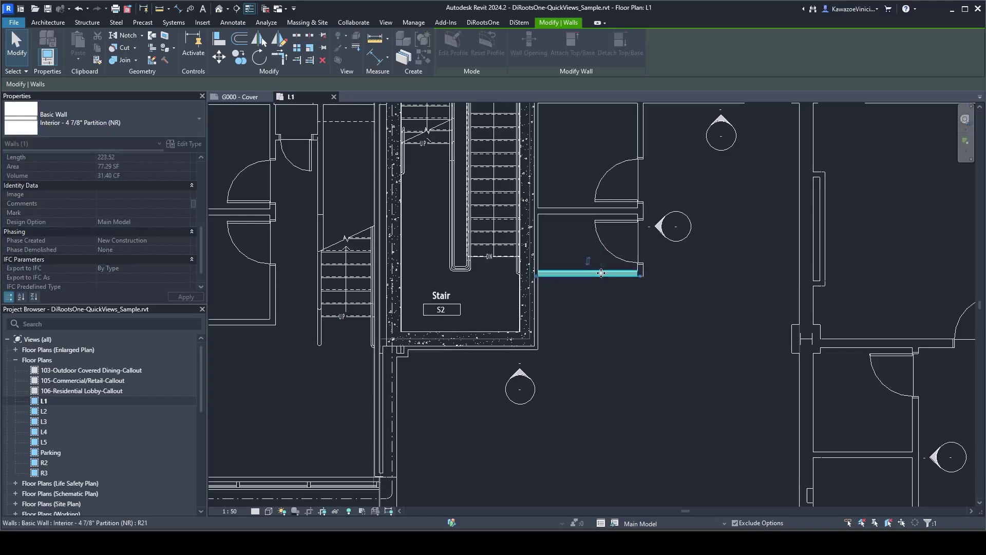
{"action": "key", "text": "Escape"}
{"action": "left_click", "coordinate": [659, 229]}
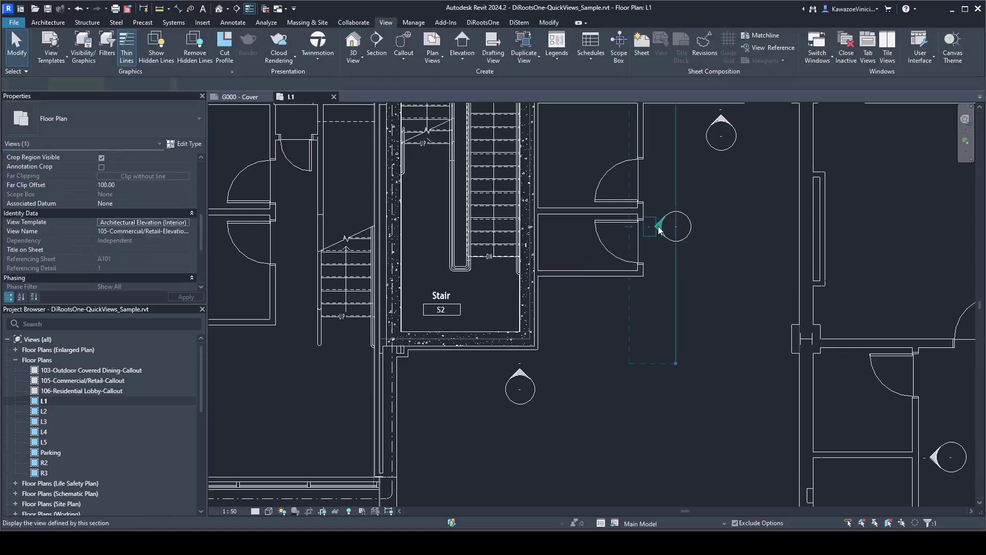
{"action": "scroll", "coordinate": [660, 226], "scroll_direction": "down", "scroll_amount": 3}
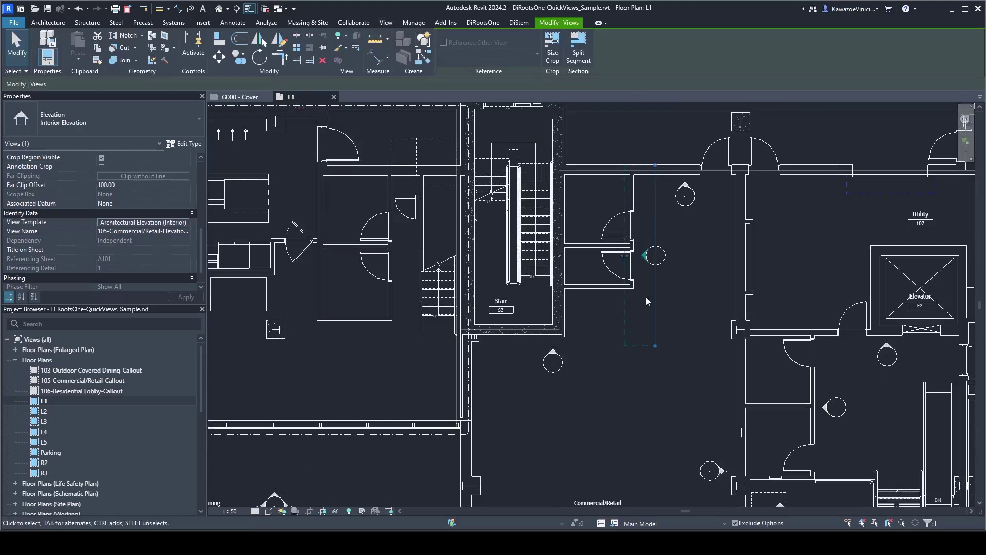
{"action": "key", "text": "Escape"}
- Reopen QuickViews, pick room Commercial/Retail 105 from the plan and update its callout and elevation views
{"action": "scroll", "coordinate": [653, 299], "scroll_direction": "down", "scroll_amount": 3}
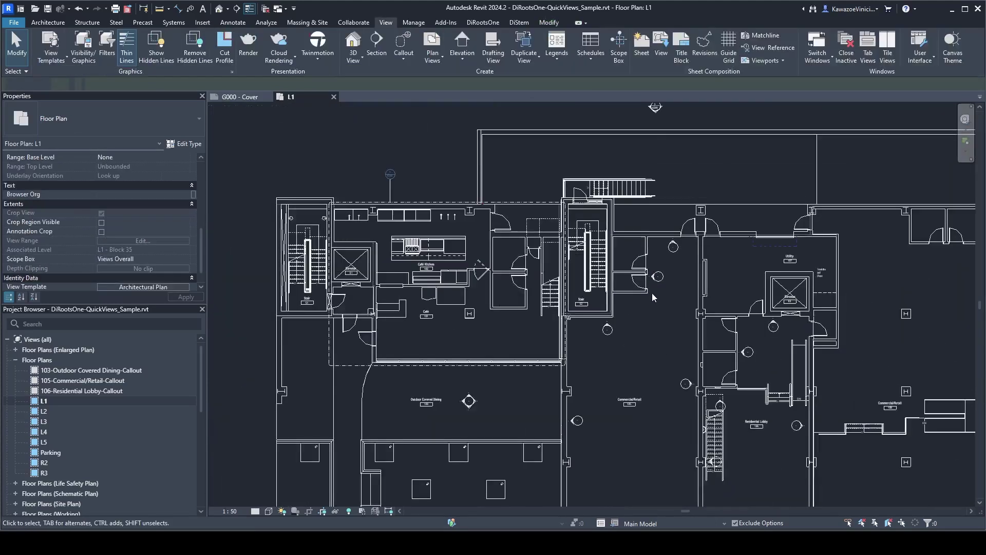
{"action": "scroll", "coordinate": [653, 298], "scroll_direction": "down", "scroll_amount": 2}
{"action": "left_click", "coordinate": [483, 22]}
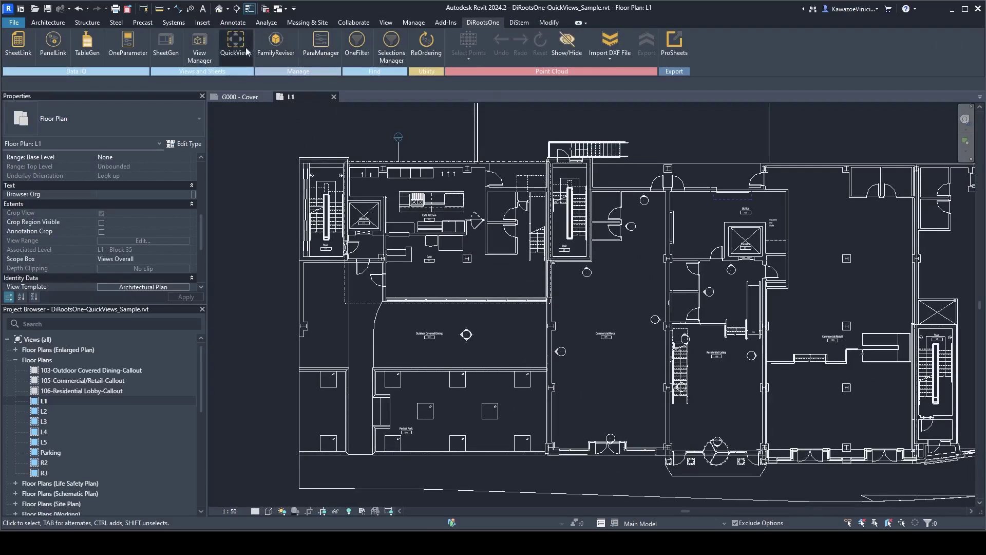
{"action": "left_click", "coordinate": [247, 52]}
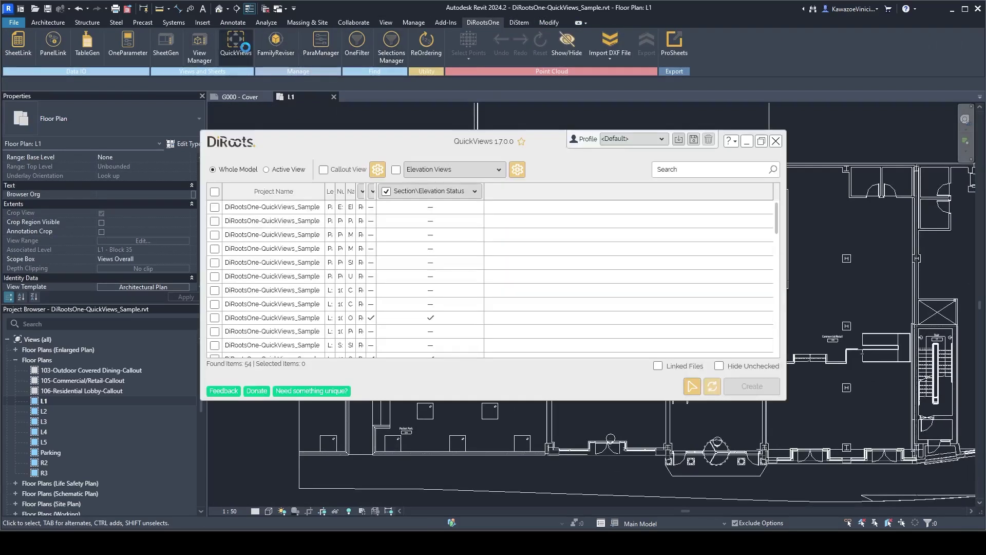
{"action": "left_click", "coordinate": [692, 386]}
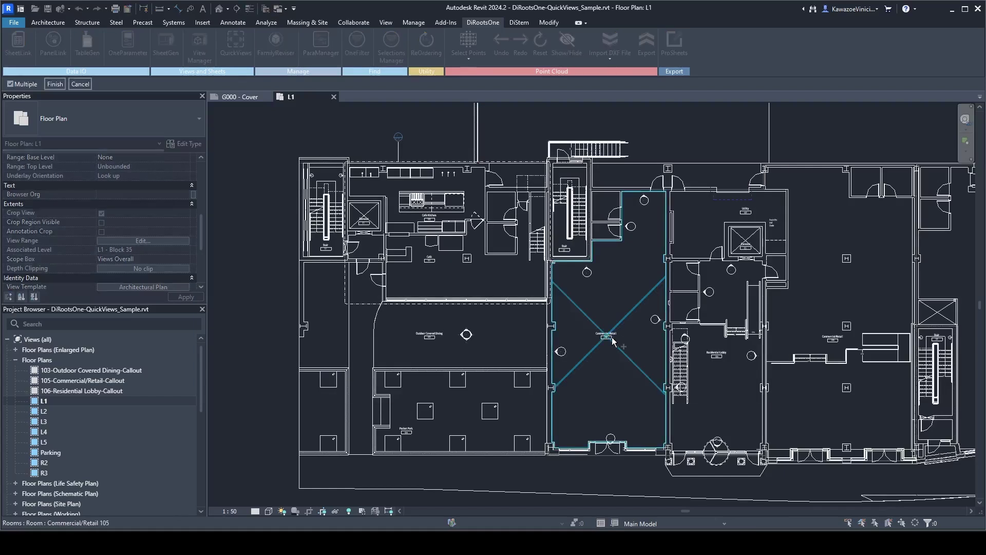
{"action": "left_click", "coordinate": [51, 84]}
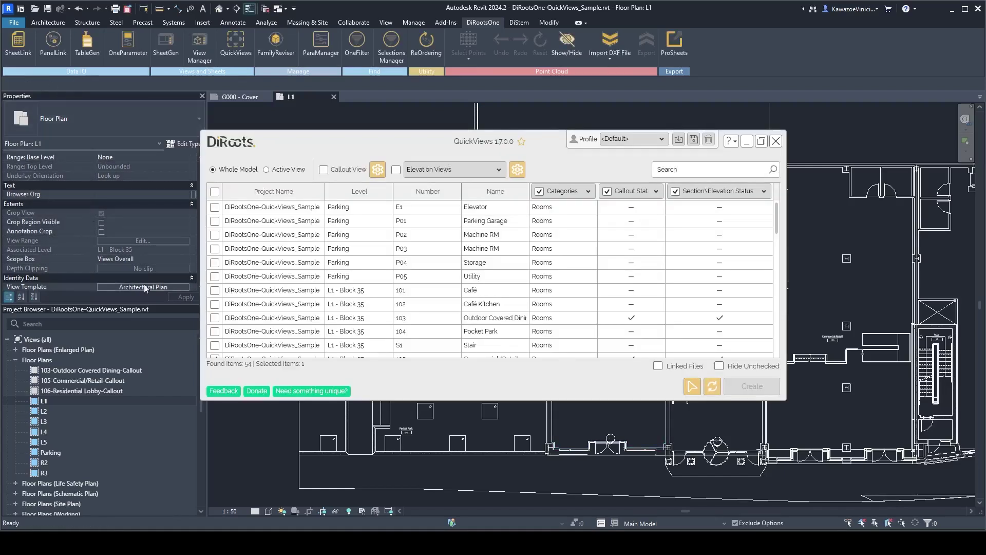
{"action": "left_click", "coordinate": [712, 387]}
{"action": "left_click", "coordinate": [560, 316]}
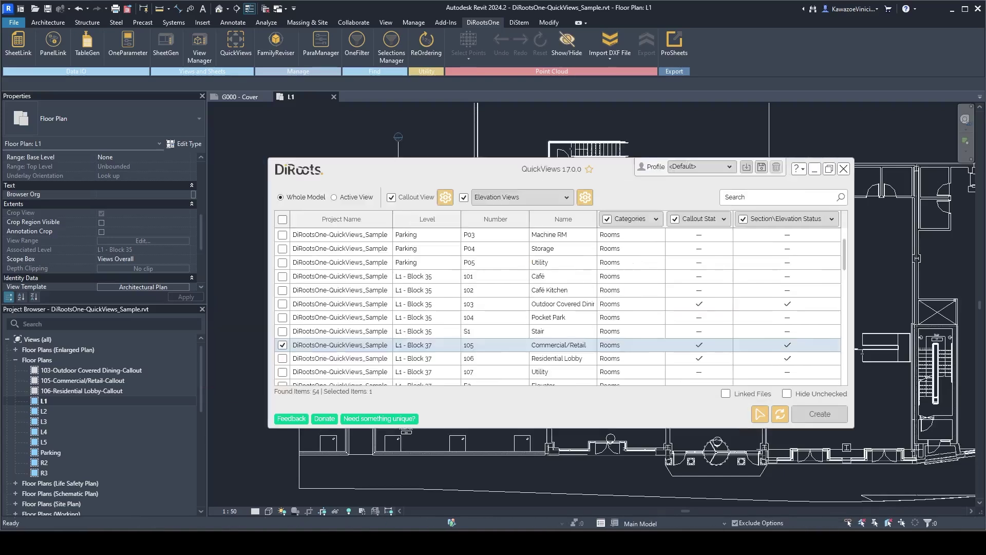
- Move and collapse the QuickViews window and inspect the elevation markers by the moved wall near Stair S2
{"action": "left_click_drag", "start_coordinate": [574, 166], "coordinate": [354, 142]}
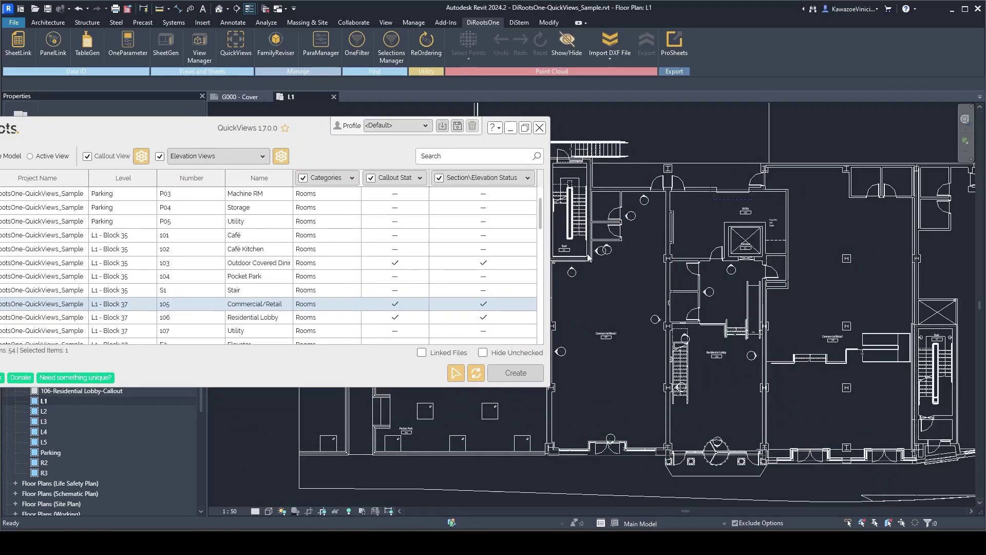
{"action": "scroll", "coordinate": [589, 258], "scroll_direction": "up", "scroll_amount": 5}
{"action": "double_click", "coordinate": [295, 128]}
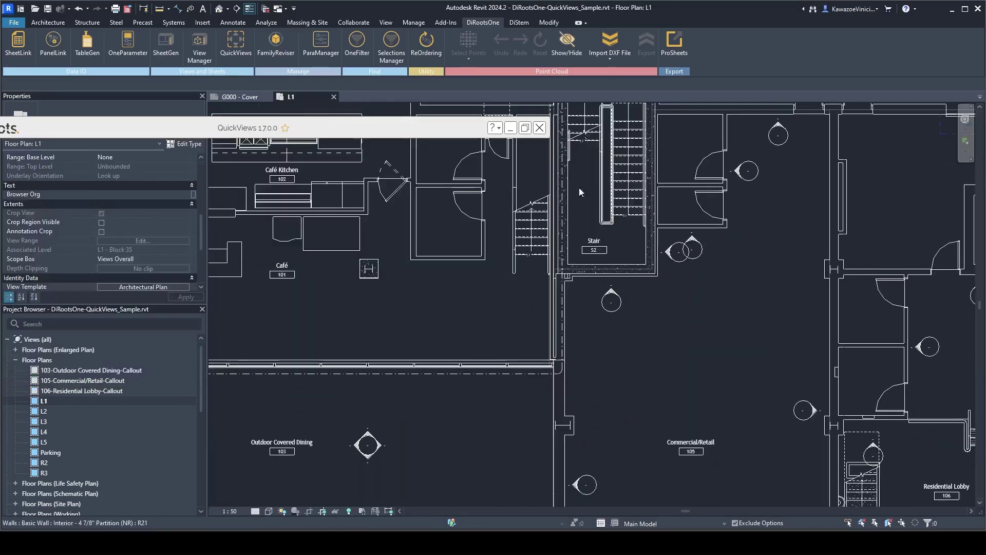
{"action": "left_click", "coordinate": [676, 255]}
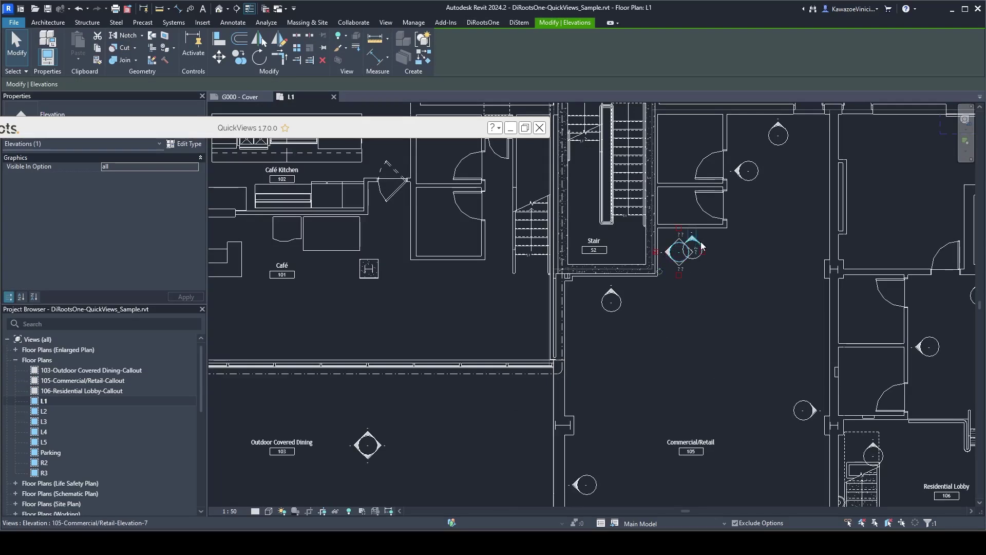
{"action": "left_click", "coordinate": [671, 270]}
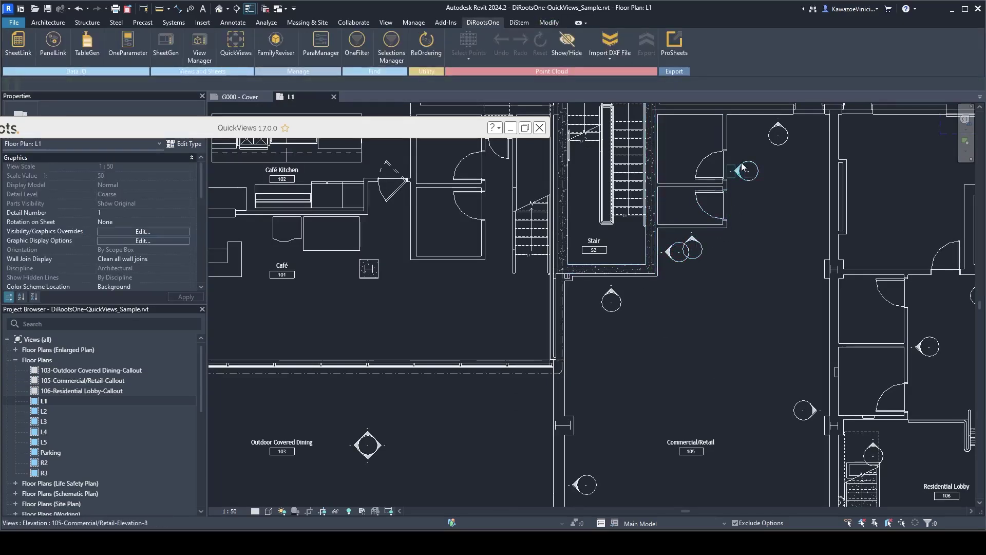
- Inspect the extents of the Commercial/Retail elevation facing the door beside Stair S2 and bring the QuickViews window back into full view
{"action": "left_click", "coordinate": [753, 239]}
{"action": "scroll", "coordinate": [729, 140], "scroll_direction": "up", "scroll_amount": 2}
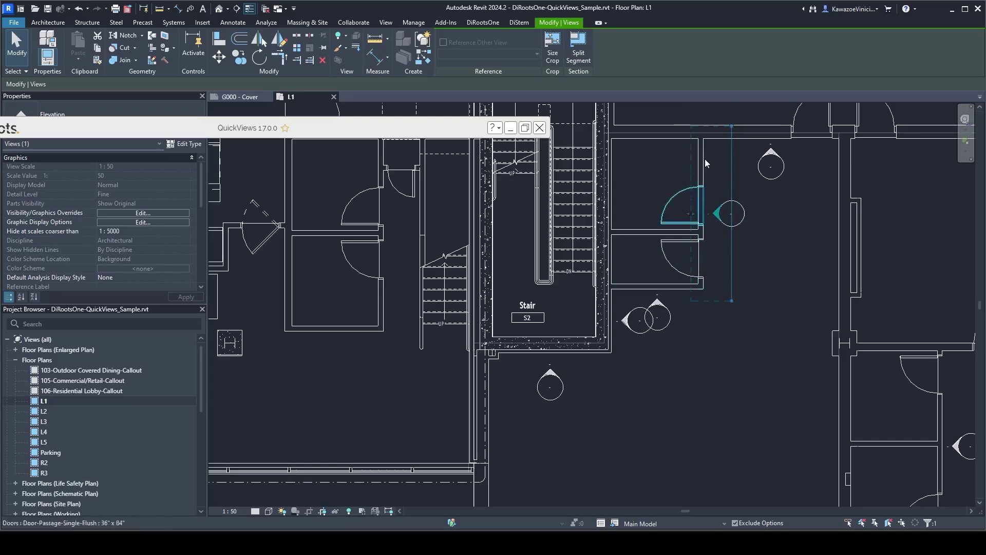
{"action": "scroll", "coordinate": [711, 221], "scroll_direction": "down", "scroll_amount": 3}
{"action": "key", "text": "Escape"}
{"action": "scroll", "coordinate": [721, 235], "scroll_direction": "down", "scroll_amount": 2}
{"action": "left_click_drag", "start_coordinate": [431, 128], "coordinate": [747, 182]}
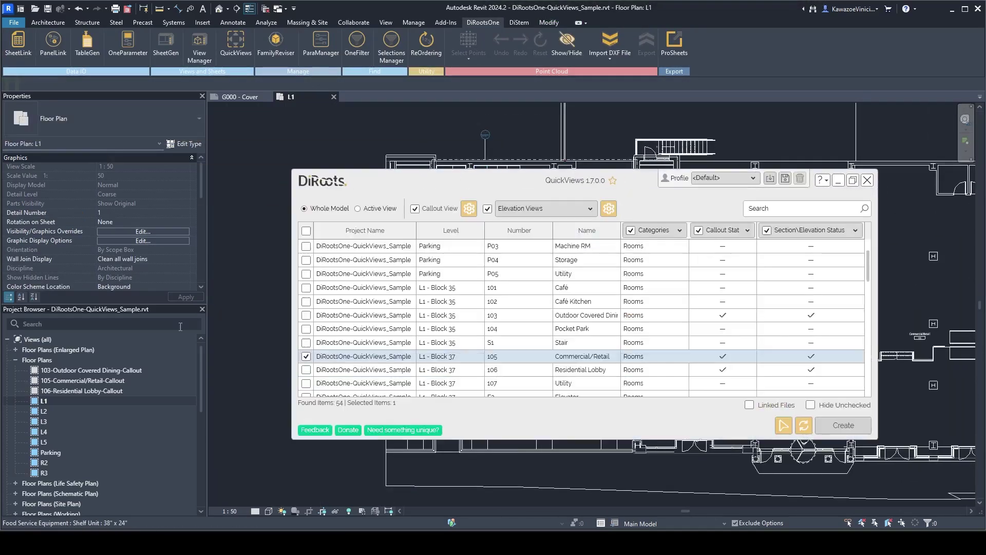
- Apply the QuickViews organization scheme to the Project Browser views, grouped by Browser Org
{"action": "right_click", "coordinate": [45, 338]}
{"action": "left_click", "coordinate": [78, 348]}
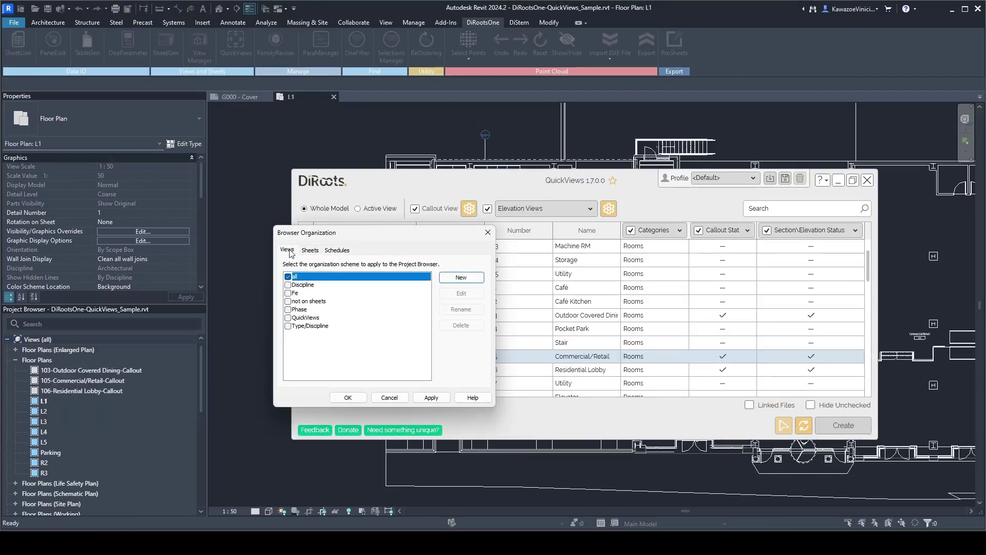
{"action": "left_click", "coordinate": [287, 319]}
{"action": "left_click", "coordinate": [477, 292]}
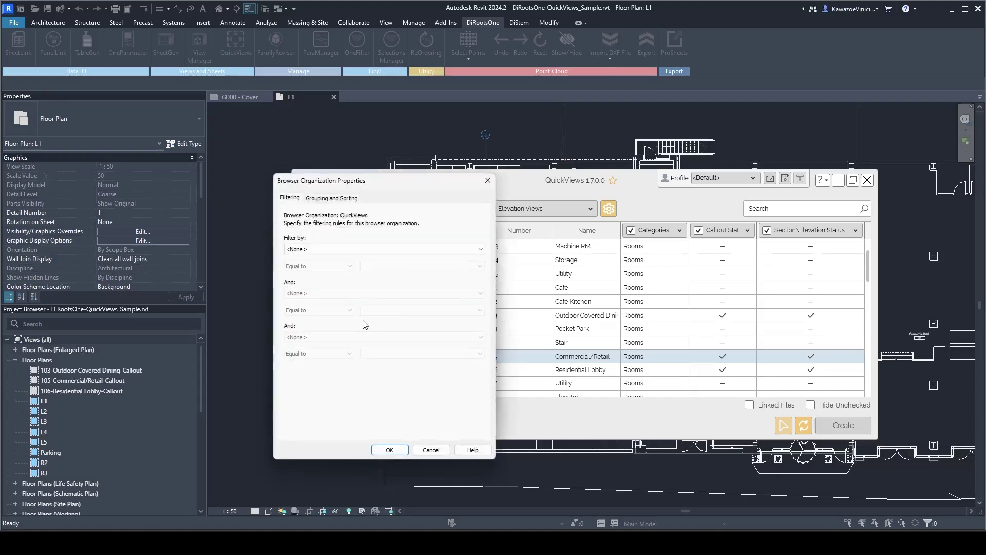
{"action": "left_click", "coordinate": [433, 216]}
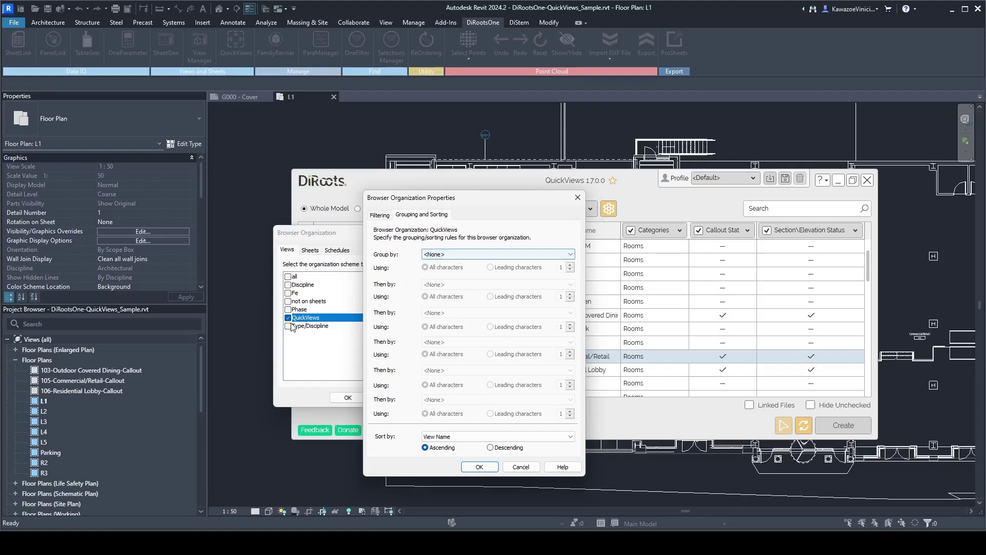
{"action": "left_click", "coordinate": [445, 254]}
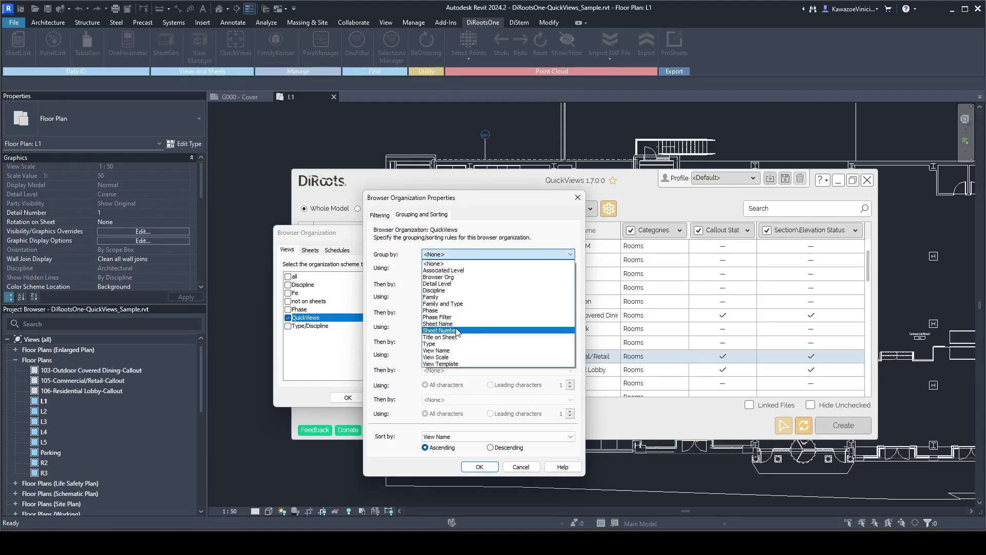
{"action": "left_click", "coordinate": [446, 277]}
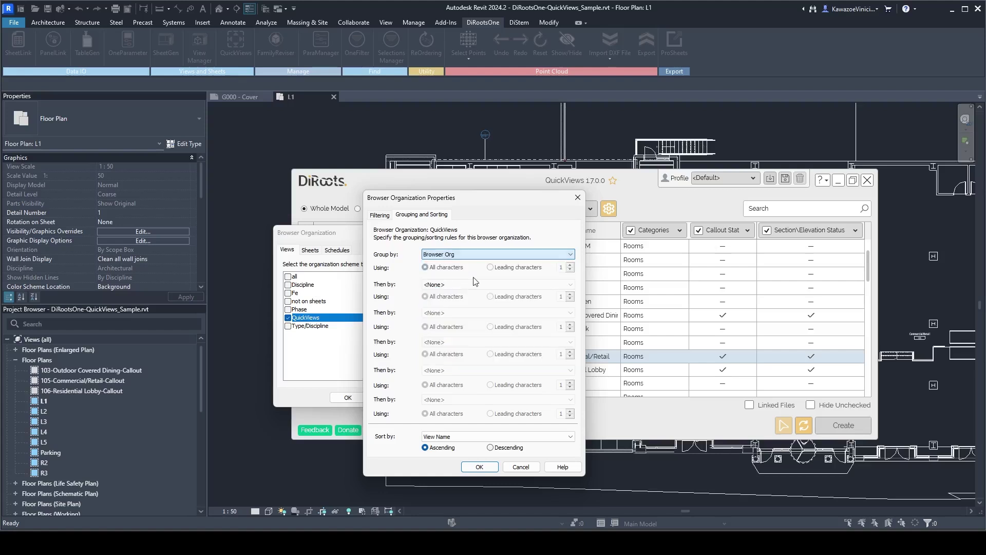
{"action": "left_click", "coordinate": [479, 467]}
{"action": "left_click", "coordinate": [348, 397]}
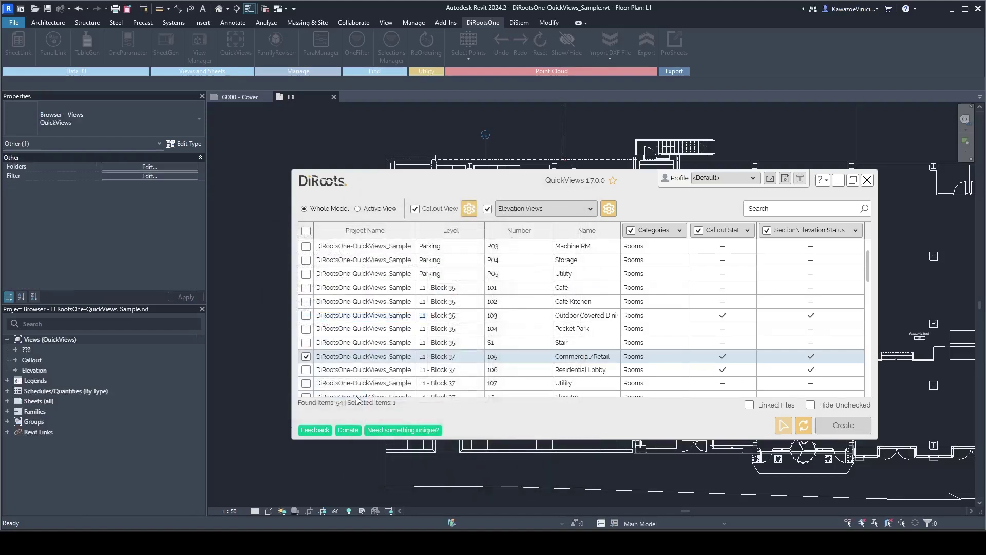
- Examine the views listed under the Callout and Elevation groups of the Project Browser and reposition the QuickViews window
{"action": "left_click", "coordinate": [16, 359]}
{"action": "left_click", "coordinate": [15, 360]}
{"action": "left_click", "coordinate": [16, 370]}
{"action": "left_click", "coordinate": [15, 370]}
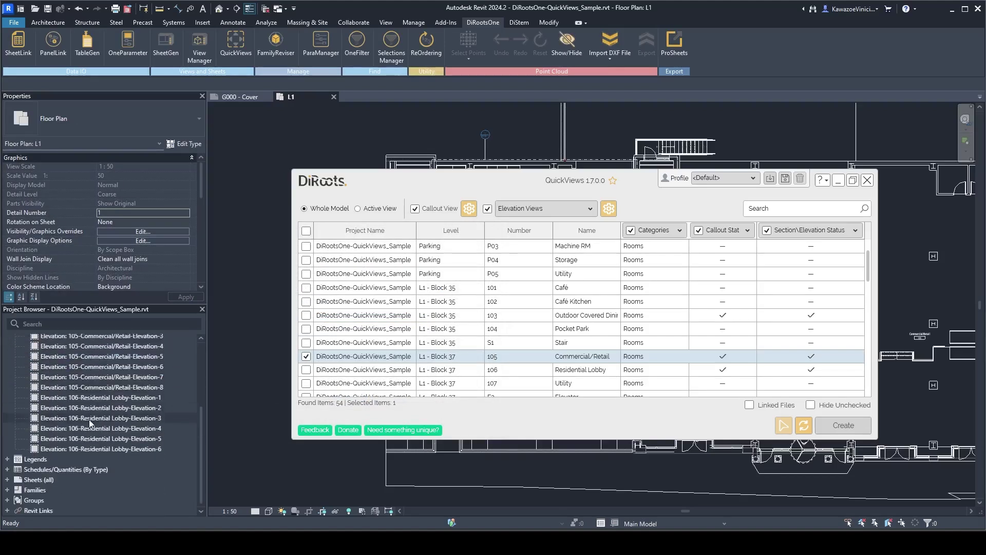
{"action": "left_click", "coordinate": [16, 370]}
{"action": "left_click", "coordinate": [16, 370]}
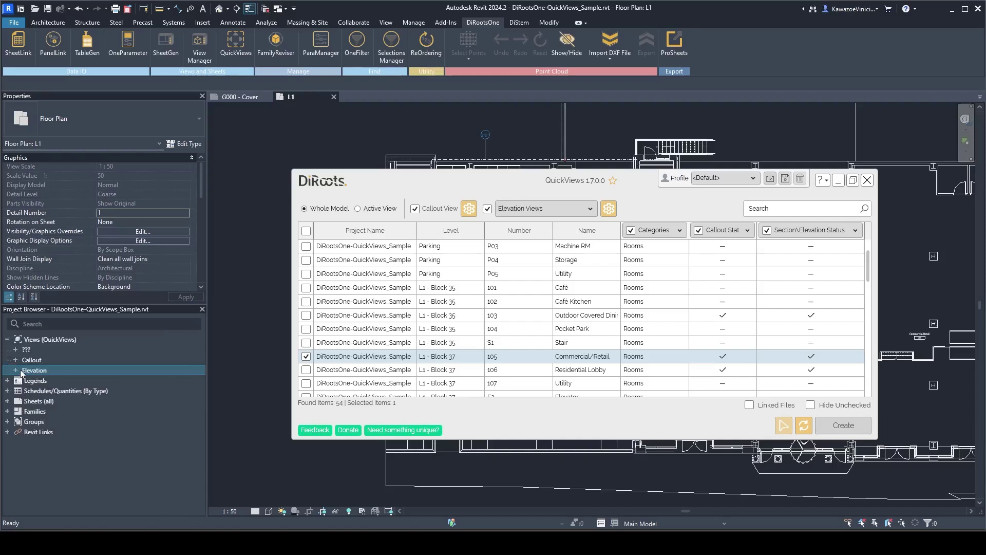
{"action": "left_click", "coordinate": [16, 370]}
{"action": "left_click", "coordinate": [16, 370]}
{"action": "left_click", "coordinate": [16, 360]}
{"action": "left_click", "coordinate": [15, 360]}
{"action": "left_click_drag", "start_coordinate": [585, 185], "coordinate": [581, 148]}
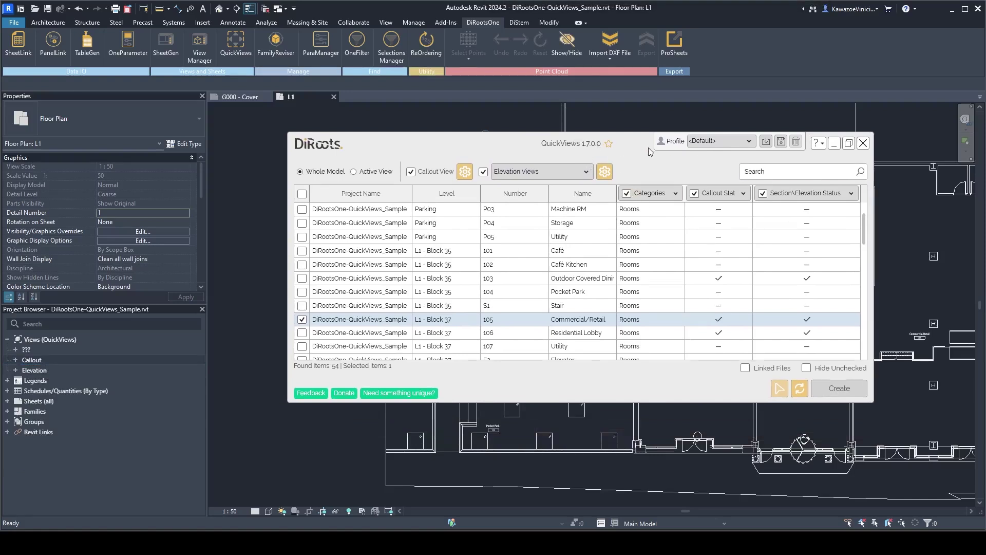
{"action": "left_click_drag", "start_coordinate": [637, 141], "coordinate": [640, 152]}
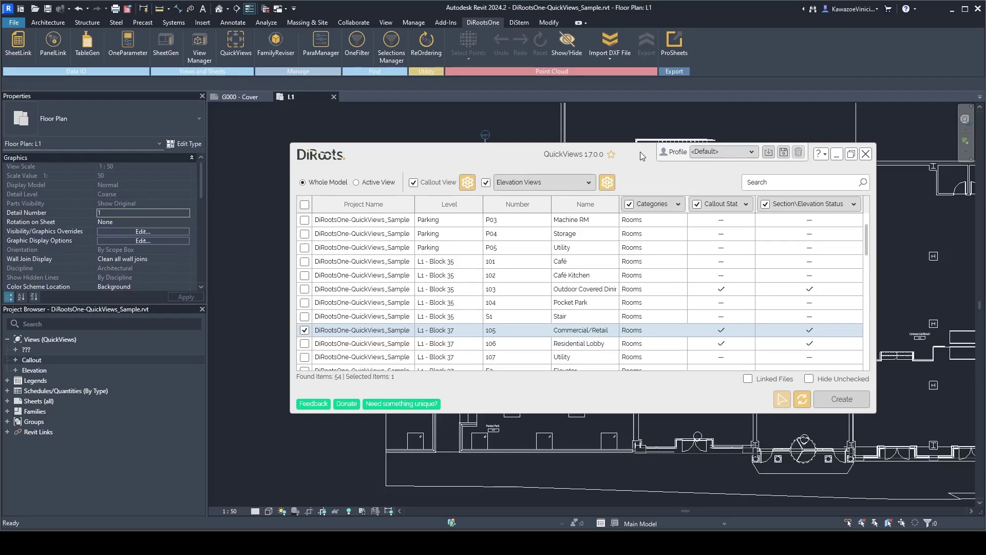